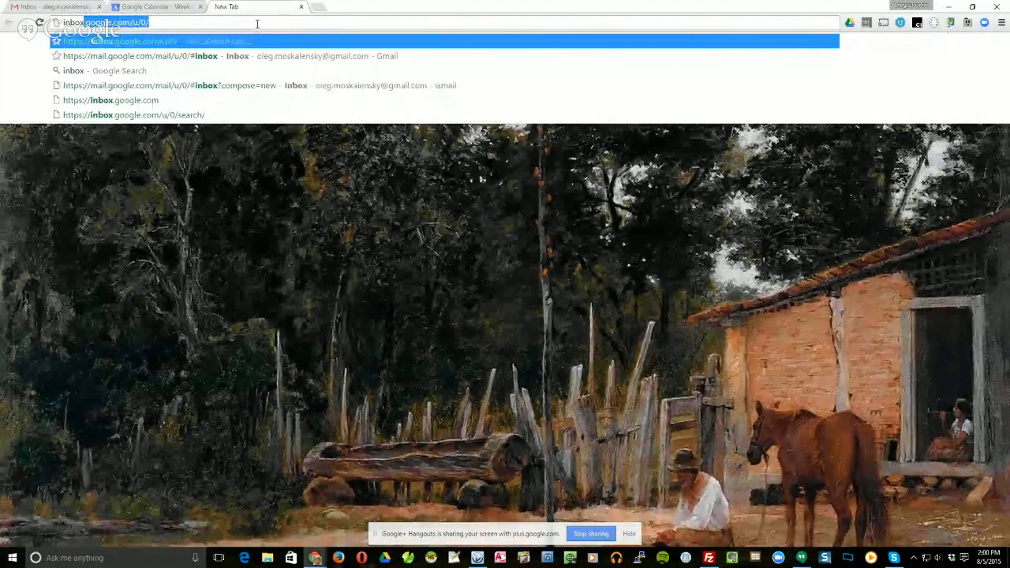
Load Google Inbox and open the "San Juan island vacation" conversation
key("Return")
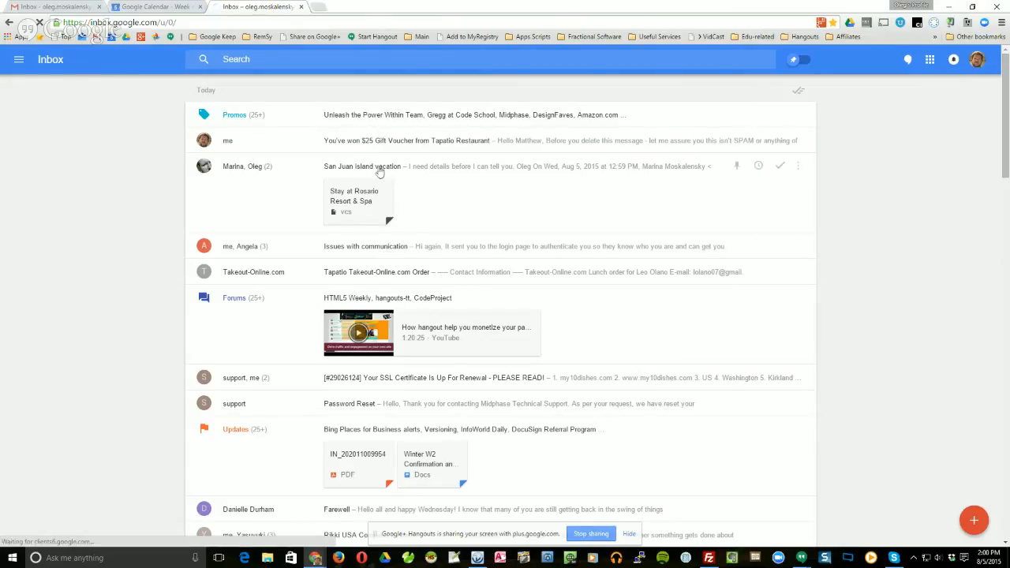
left_click(441, 197)
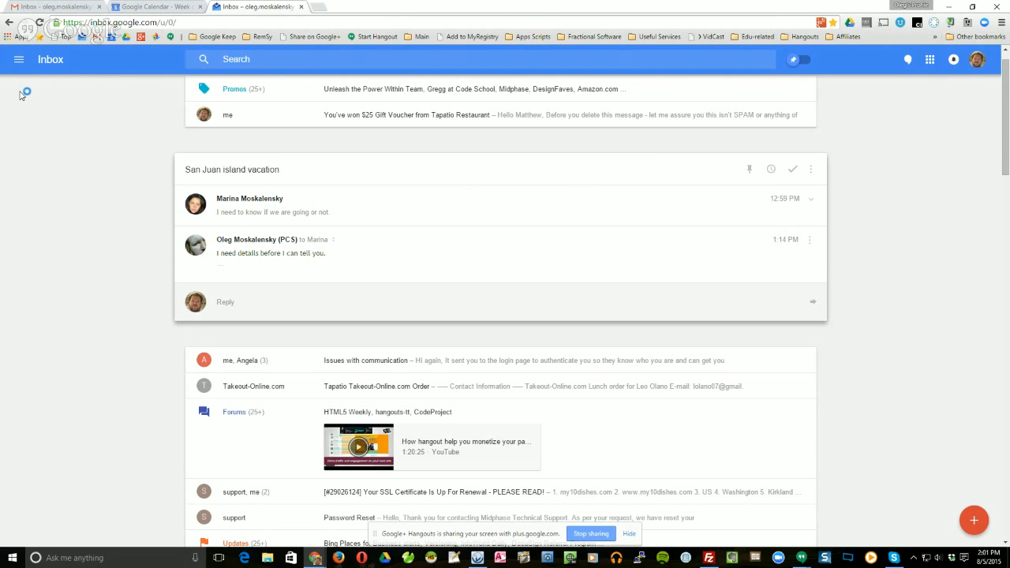
Switch to Gmail and add the "San Juan island vacation" email to Tasks
left_click(62, 7)
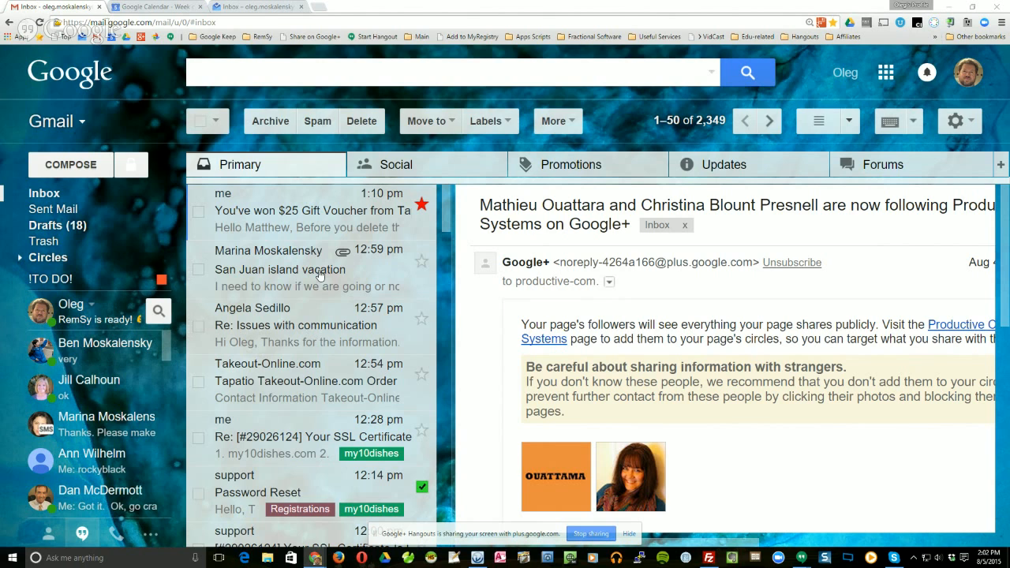
left_click(345, 268)
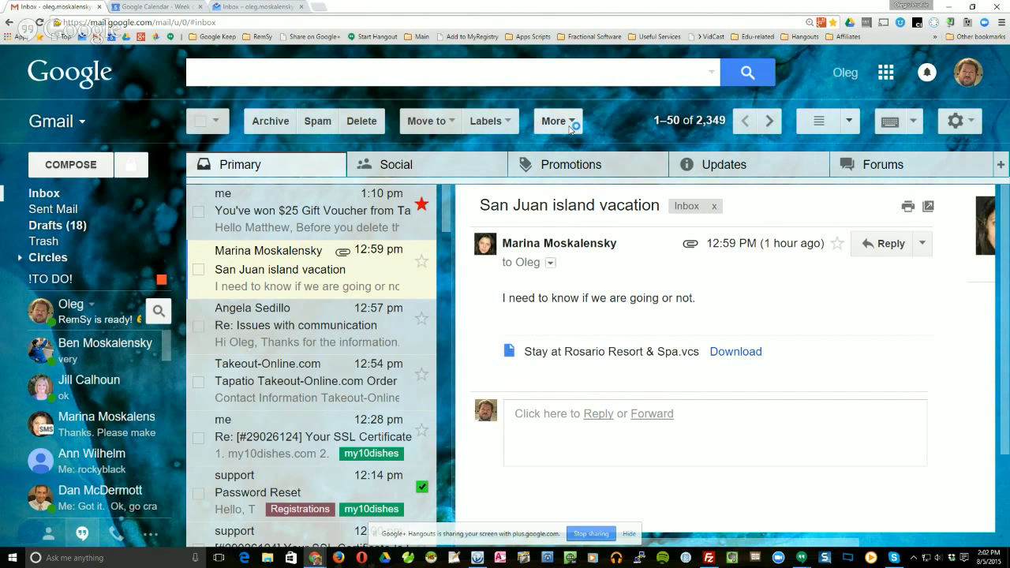
left_click(572, 126)
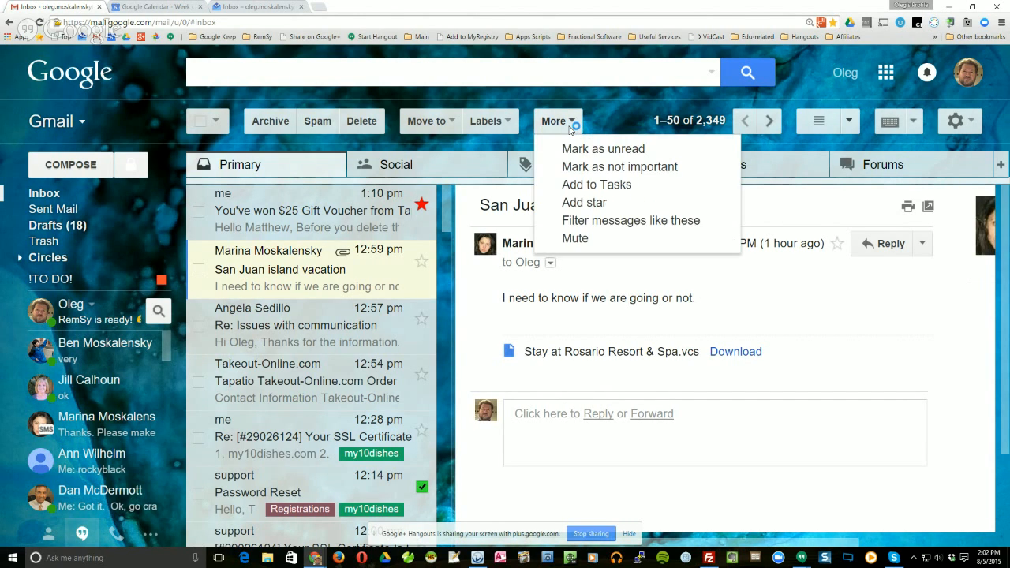
left_click(599, 186)
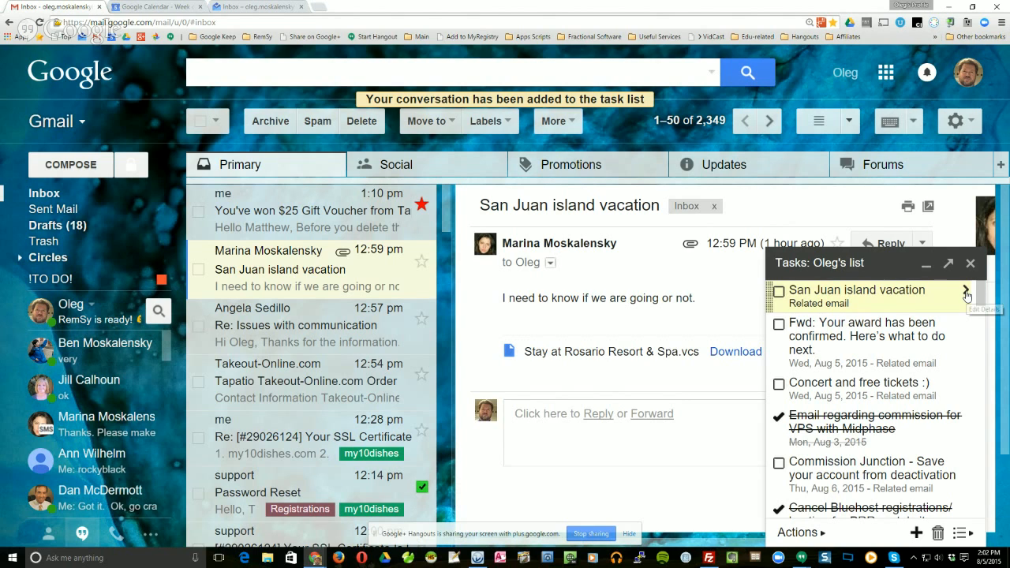
Set the due date of the "San Juan island vacation" task to August 7, 2015
left_click(966, 292)
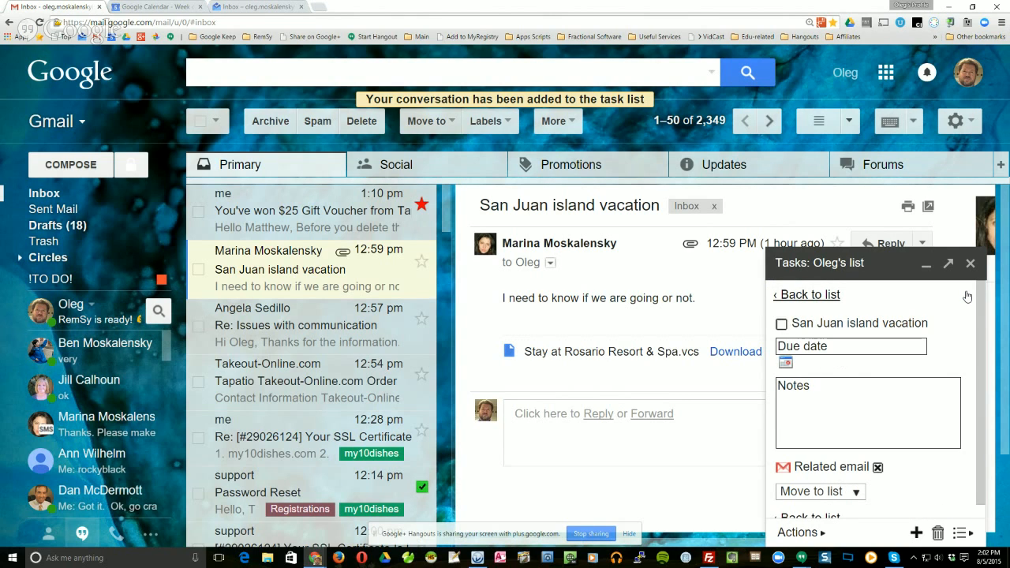
left_click(821, 348)
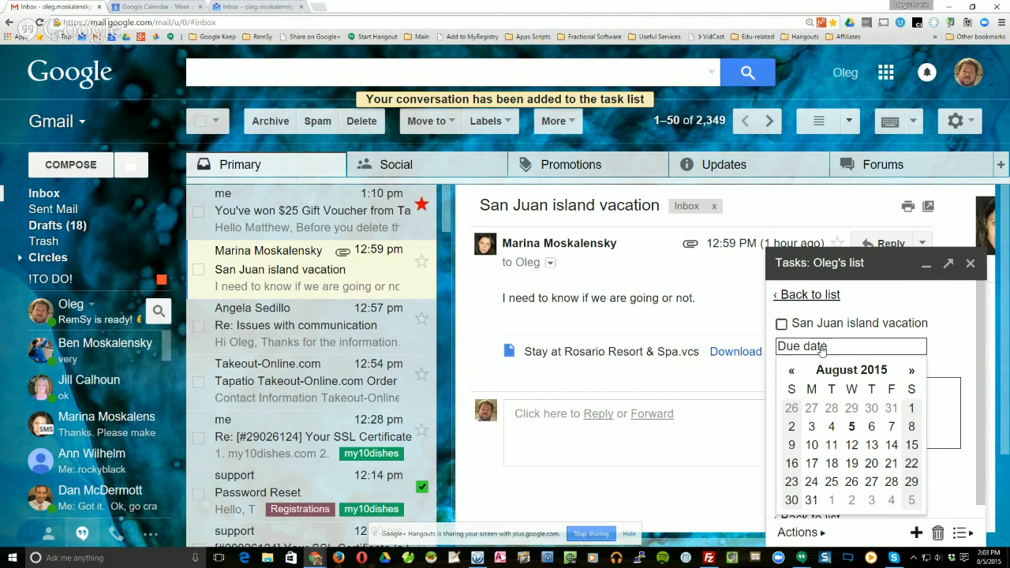
left_click(892, 427)
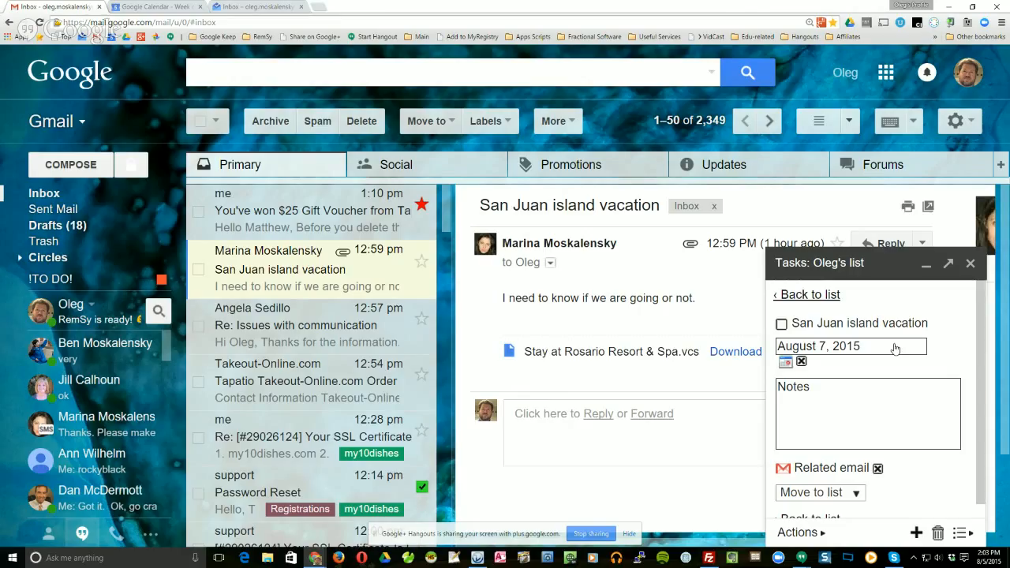
Enter the task note "This will be our description and we can have it as long as we wish" and close Tasks
left_click(816, 395)
type("This will be our description and we ")
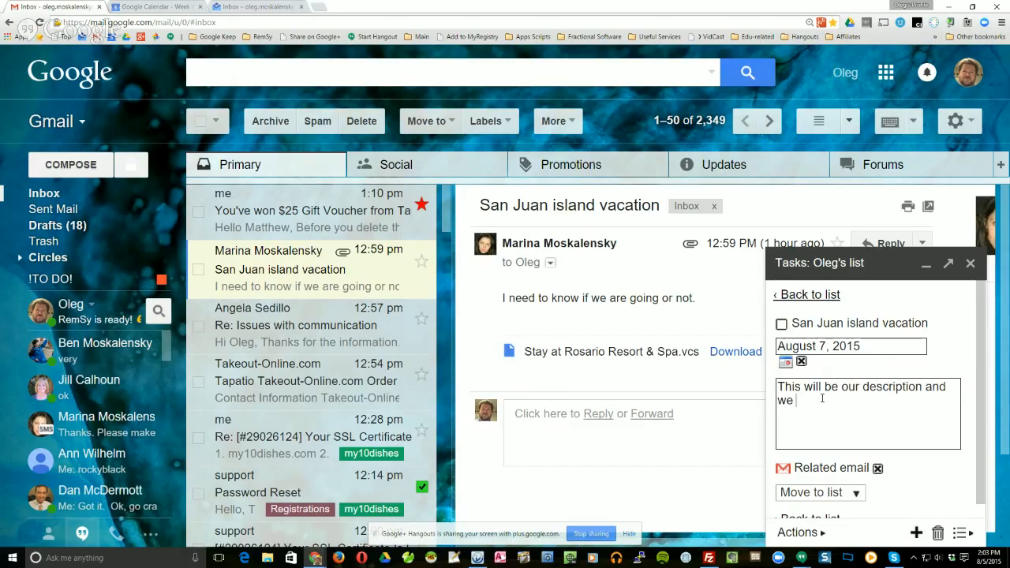
type("can have it as long as")
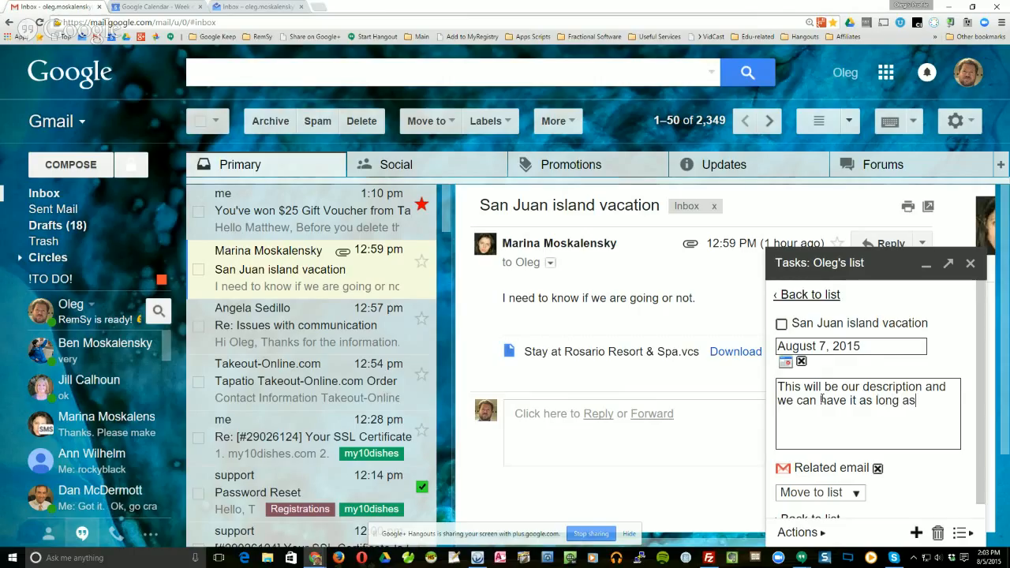
type(" we wish")
left_click(971, 266)
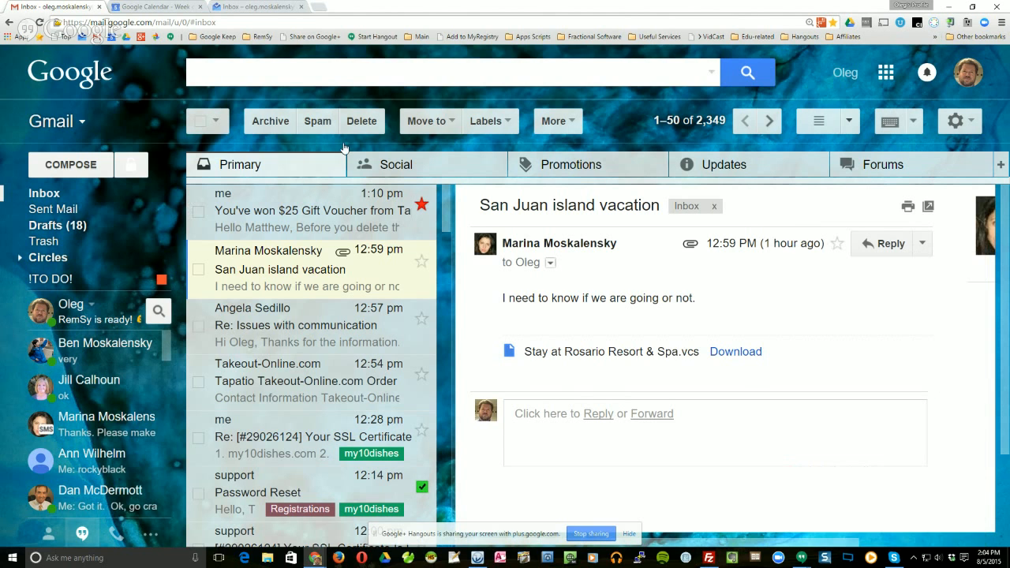
Switch to Google Calendar, reload it, and examine the enlarged week view for the "San Juan island vacation" task on Fri 8/7
left_click(160, 8)
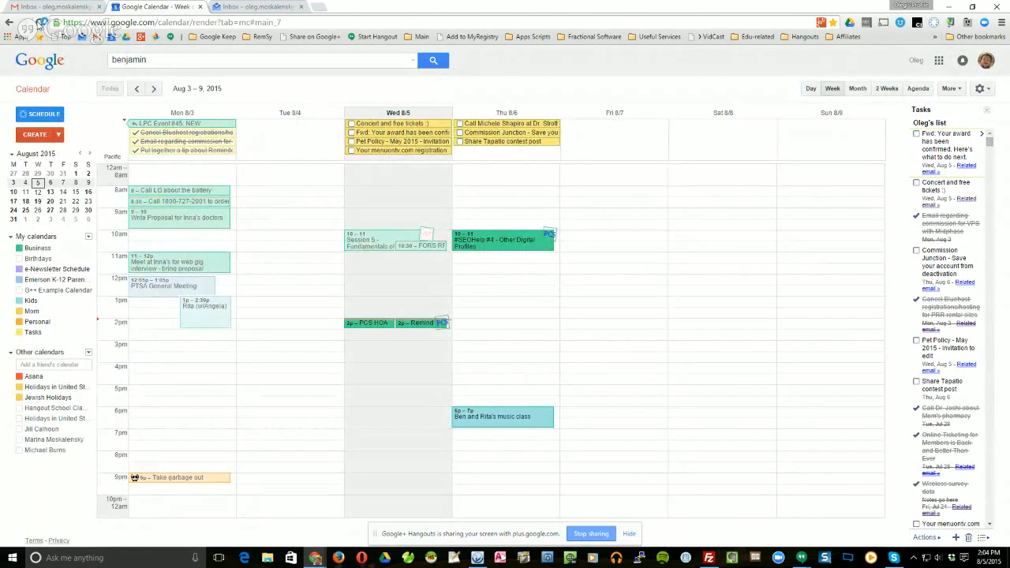
left_click(40, 22)
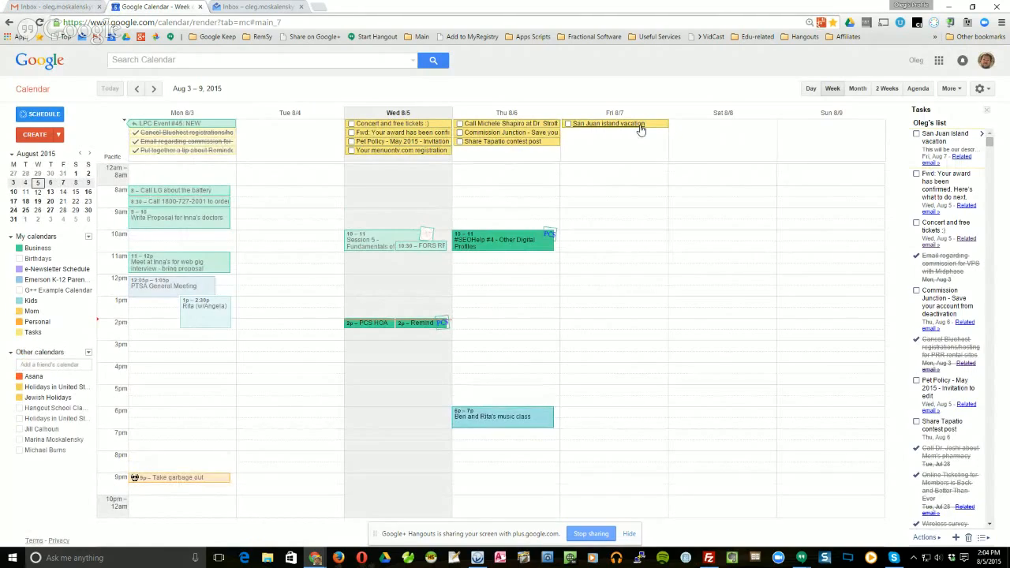
key("ctrl+plus")
key("ctrl+plus")
key("ctrl+plus")
key("ctrl+plus")
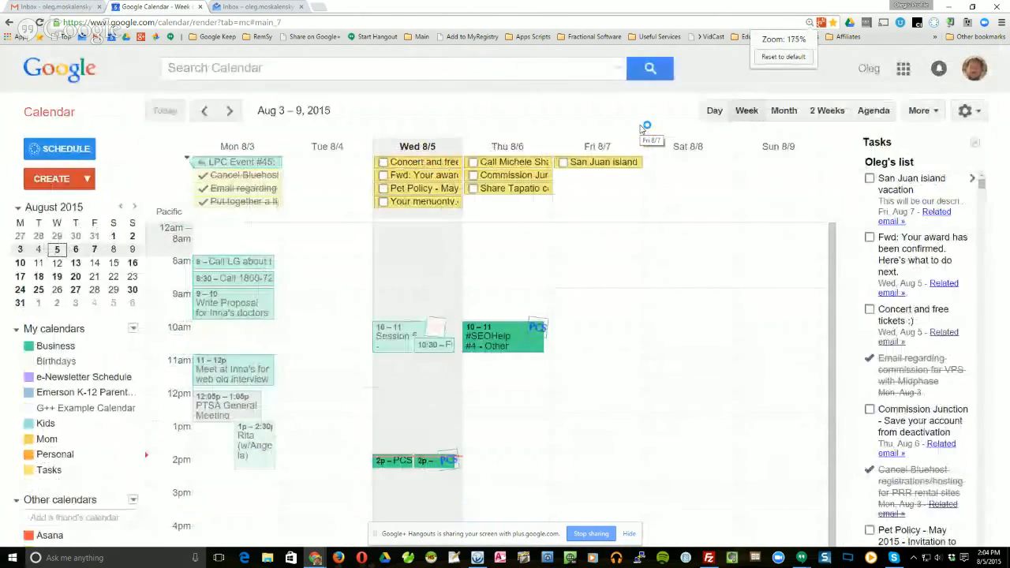
key("ctrl+plus")
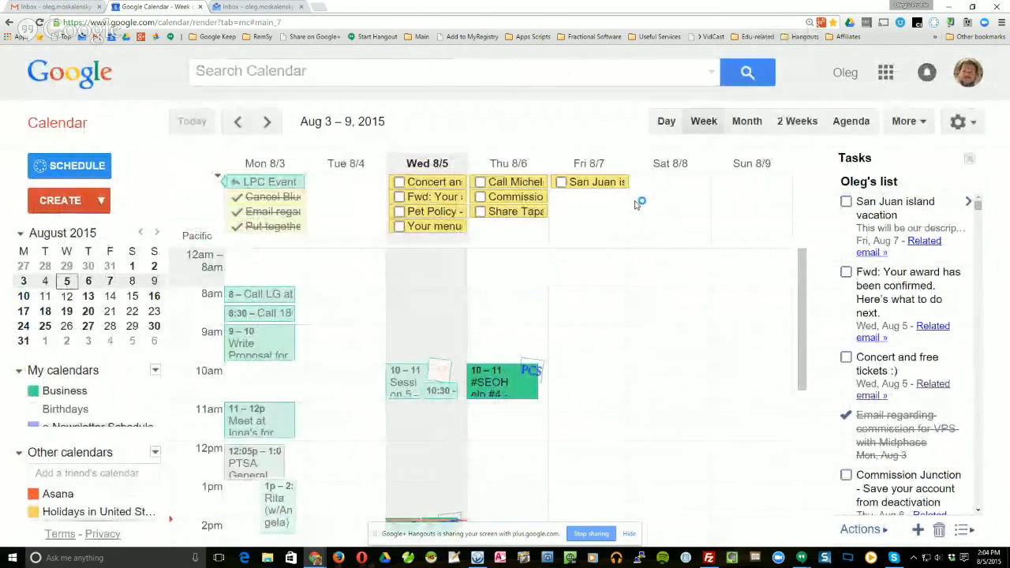
left_click(602, 164)
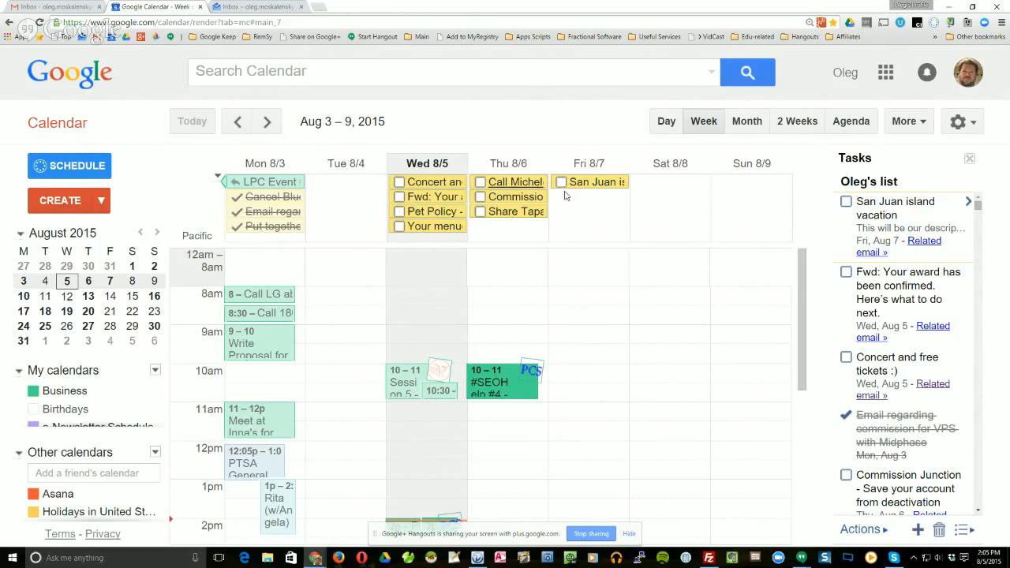
Switch back to Gmail and add the "Tapatio Takeout-Online.com Order" email to Tasks
left_click(59, 5)
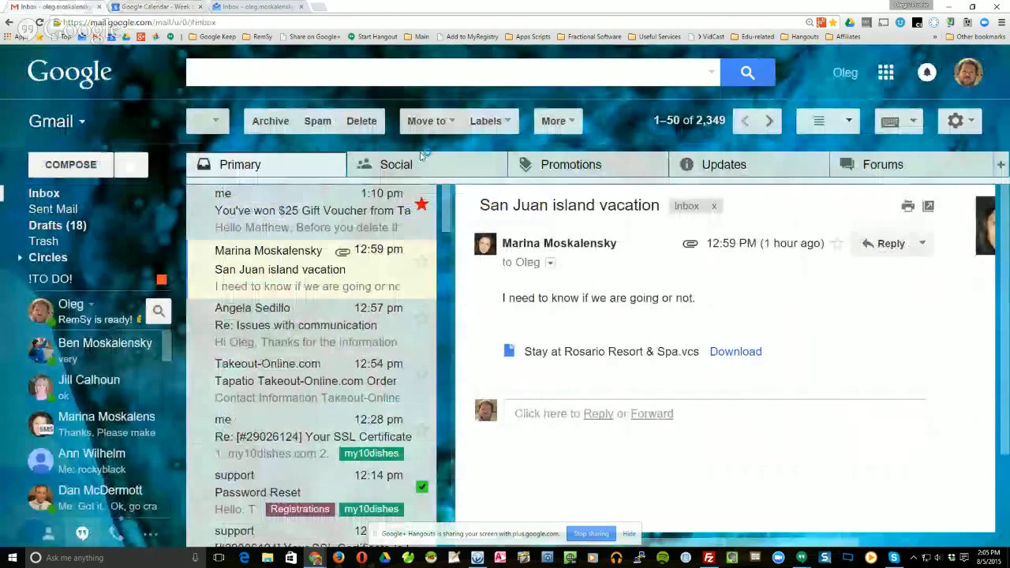
left_click(570, 124)
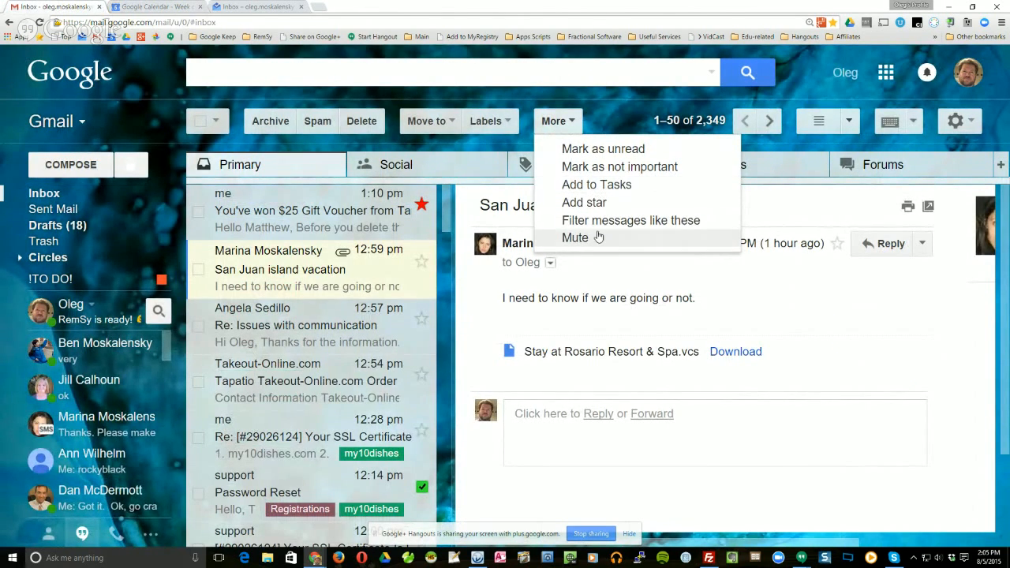
left_click(284, 379)
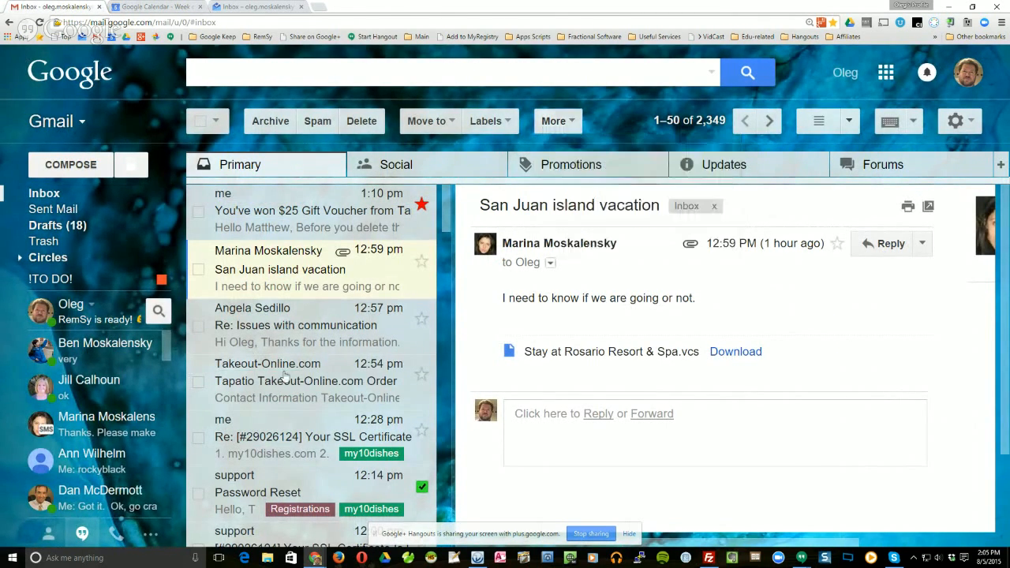
left_click(370, 366)
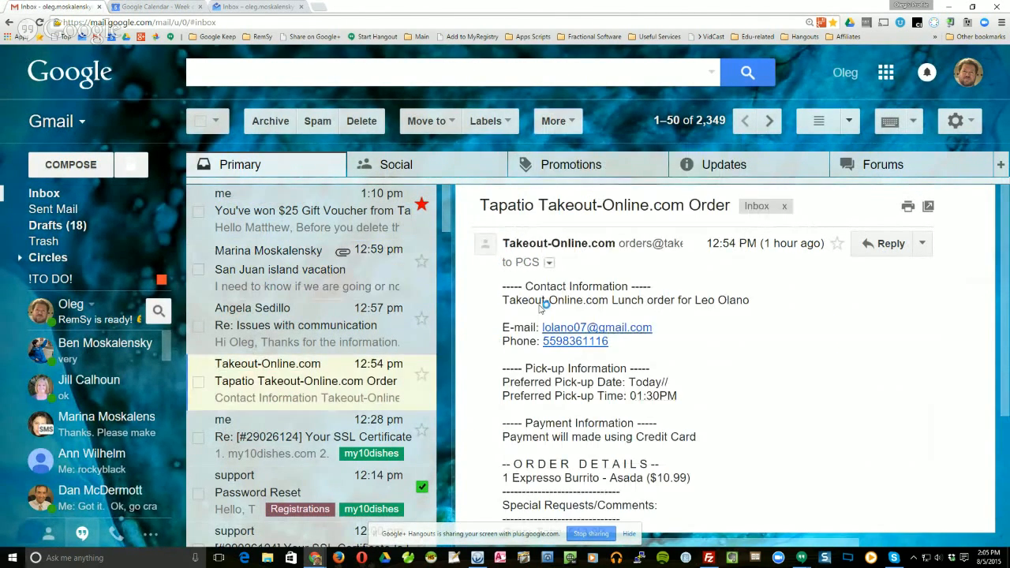
left_click(566, 124)
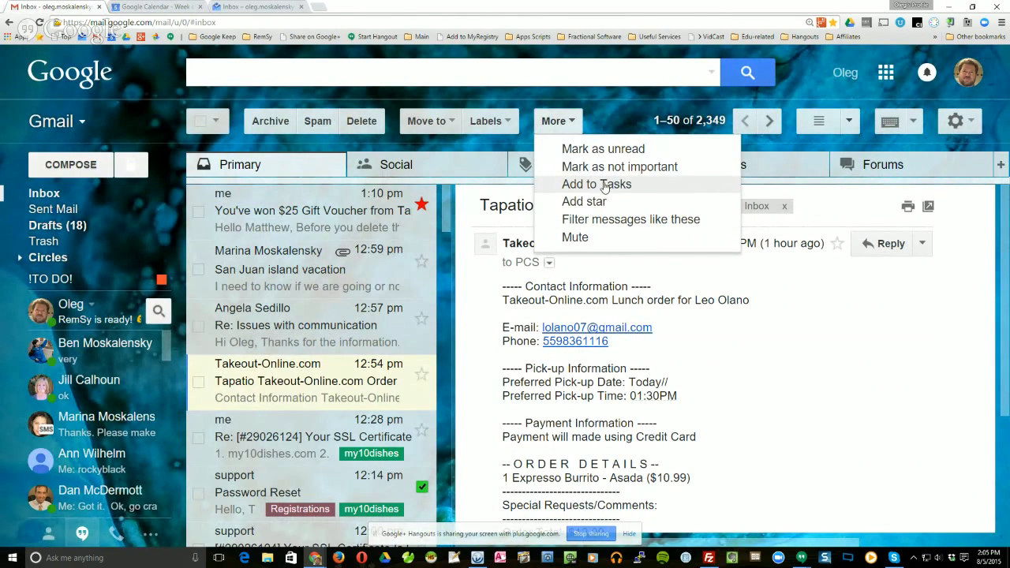
left_click(605, 187)
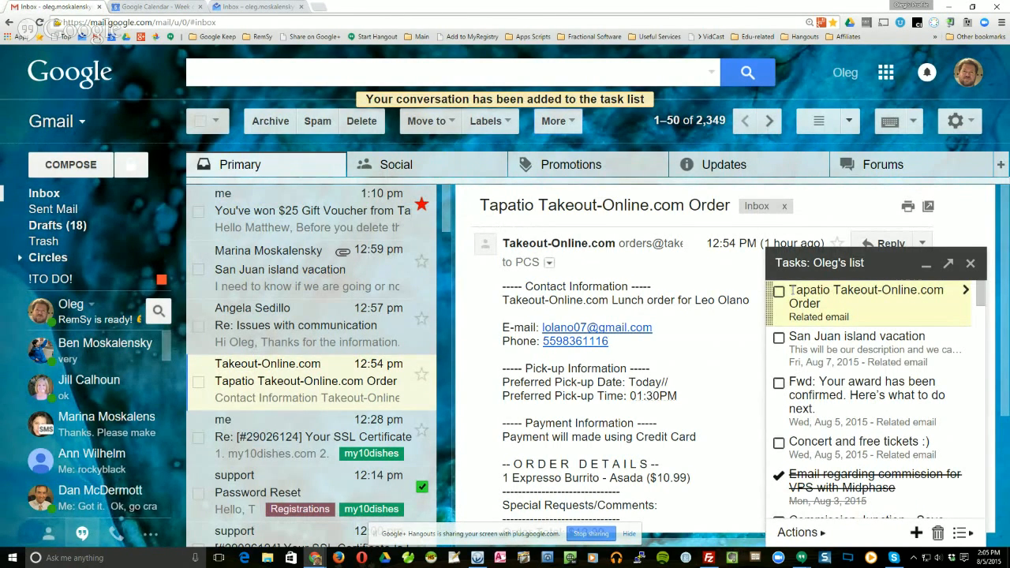
Rename the new takeout order task as "Cancel This order"
left_click_drag(792, 290, 831, 307)
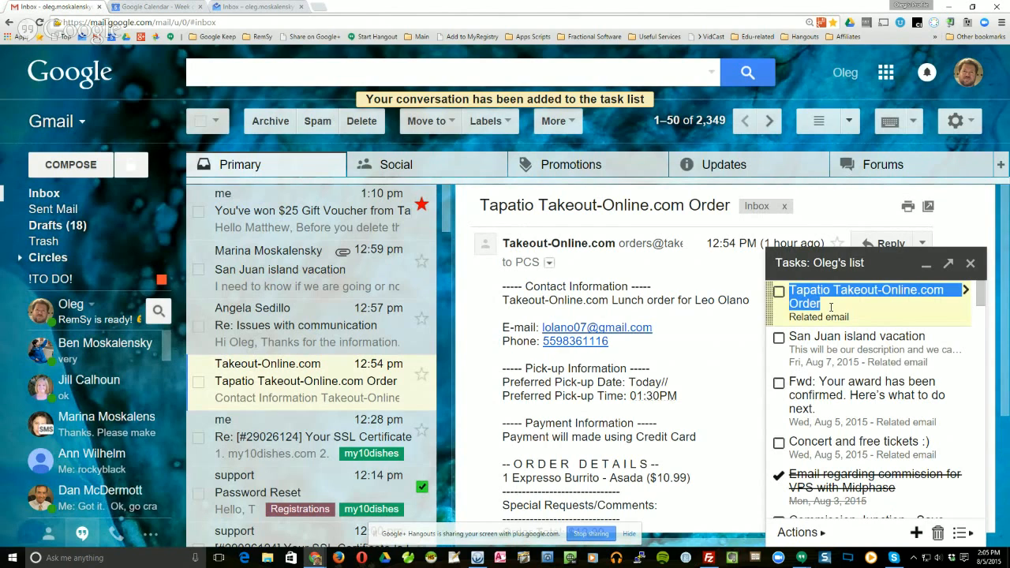
type("Cha")
key("BackSpace")
key("BackSpace")
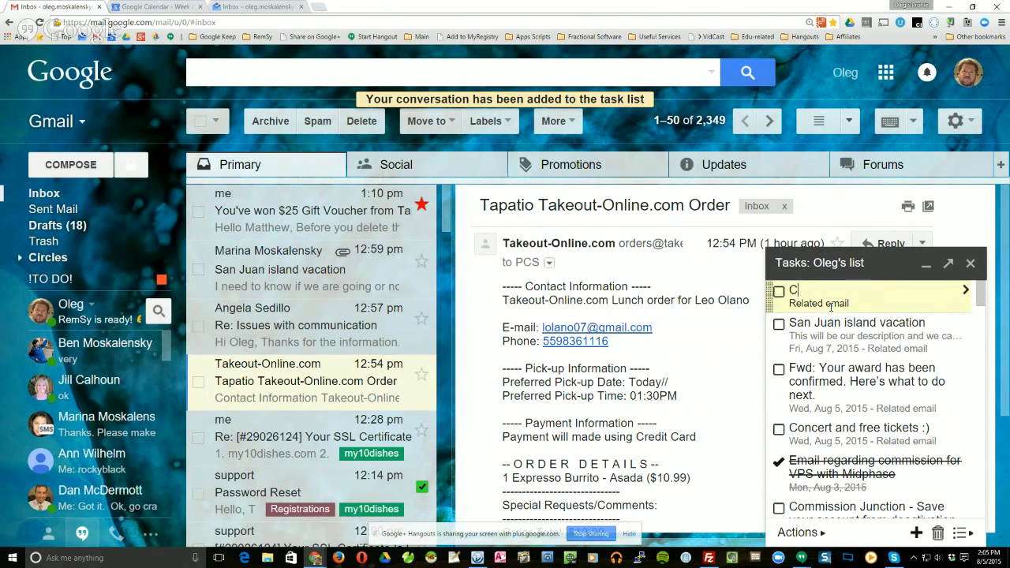
type("ancel This order")
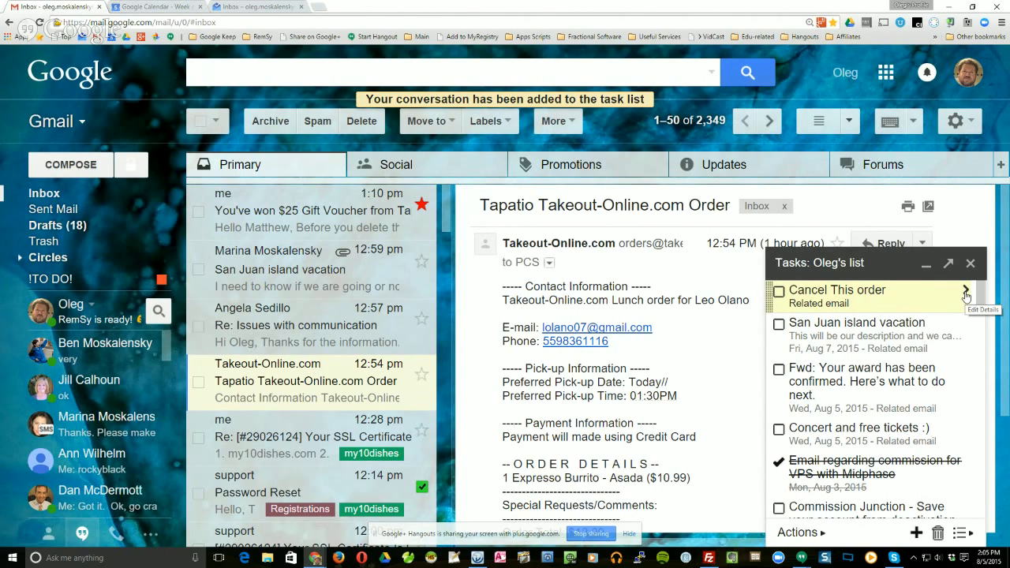
Set the due date of the "Cancel This order" task to August 7, 2015 and close Tasks
left_click(966, 294)
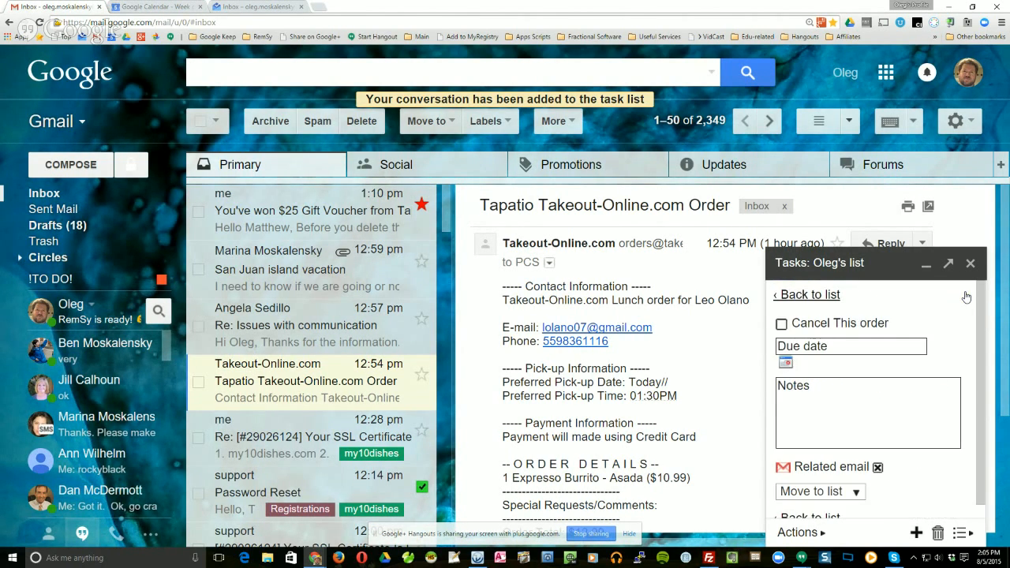
left_click(820, 349)
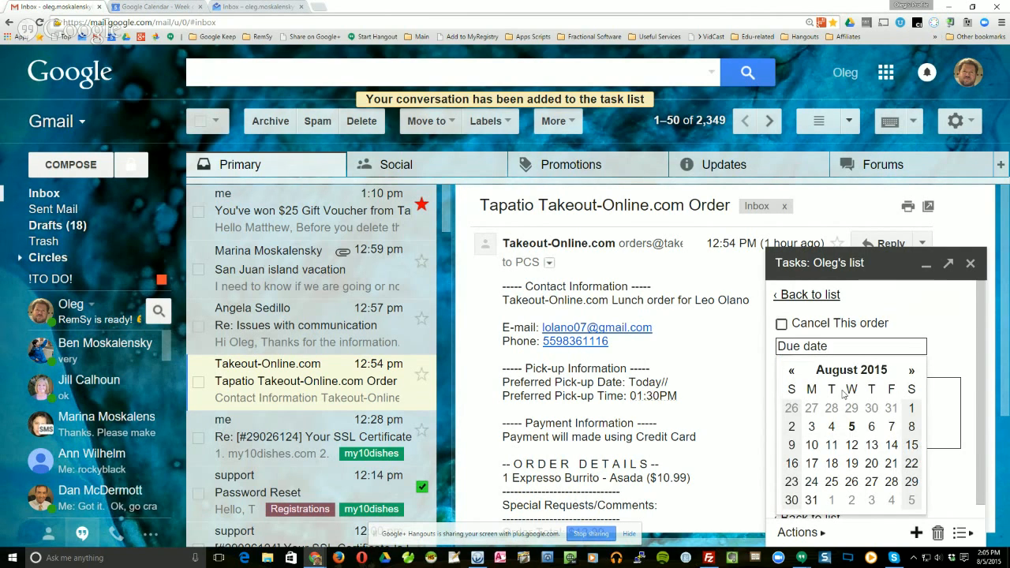
left_click(891, 426)
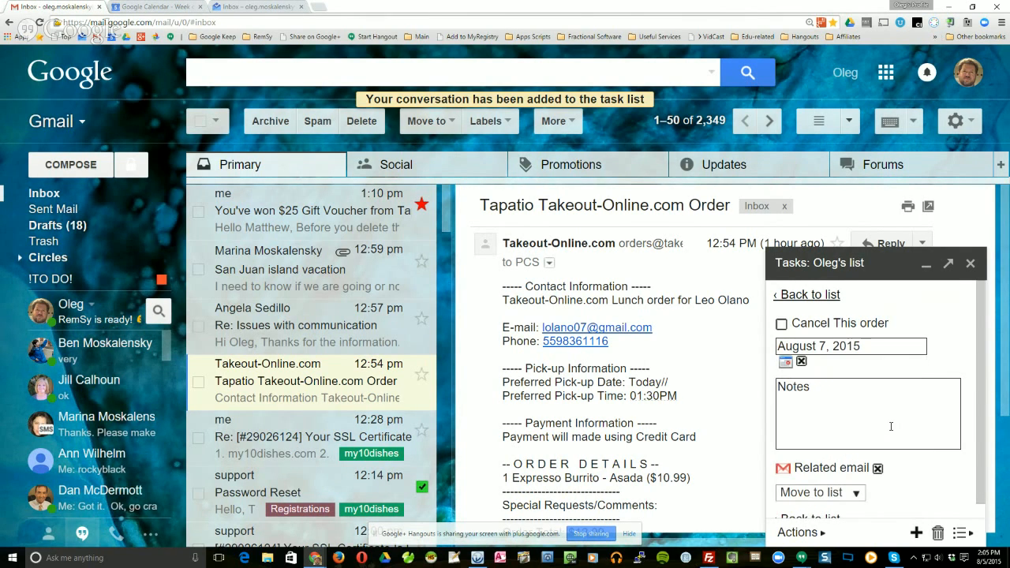
left_click(971, 268)
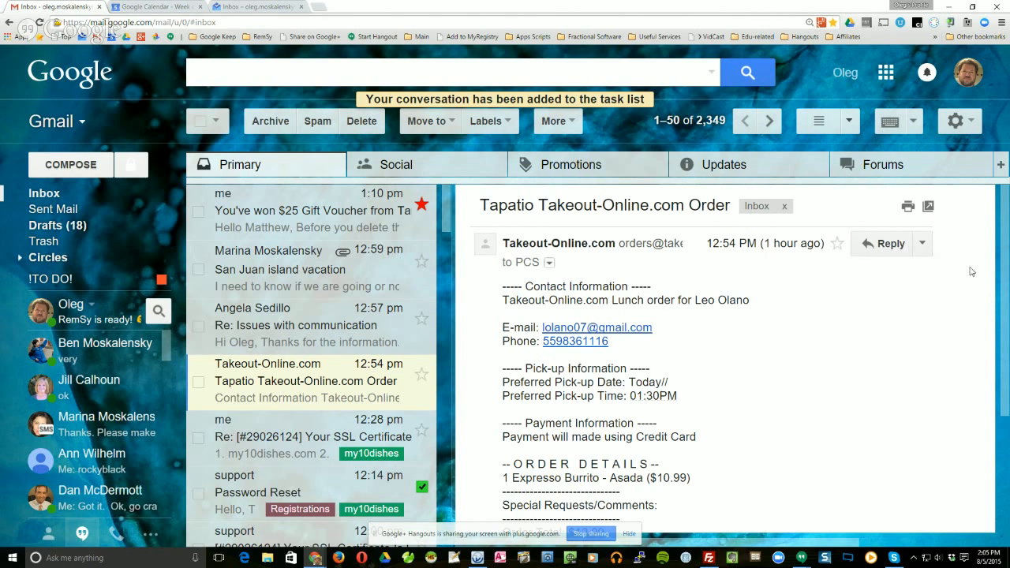
Reload Google Calendar and view the details of the "Cancel This order" and "San Juan island vacation" tasks on Fri 8/7
left_click(158, 6)
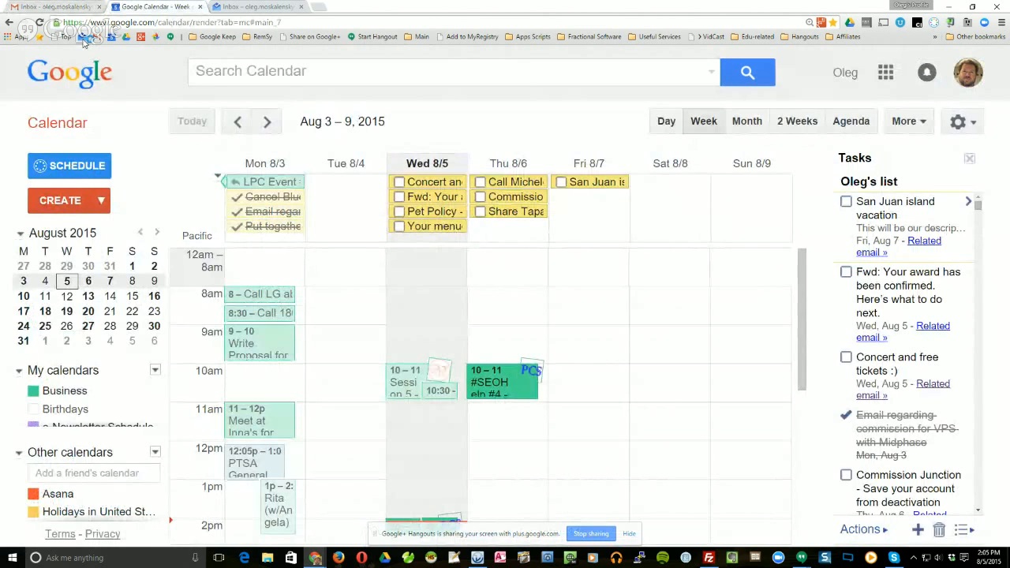
left_click(39, 22)
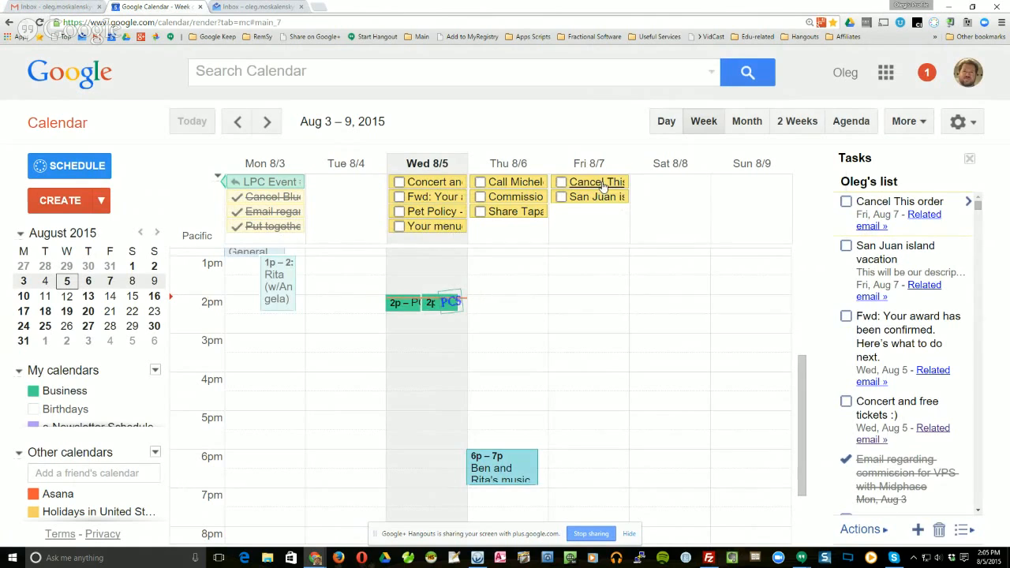
left_click(605, 183)
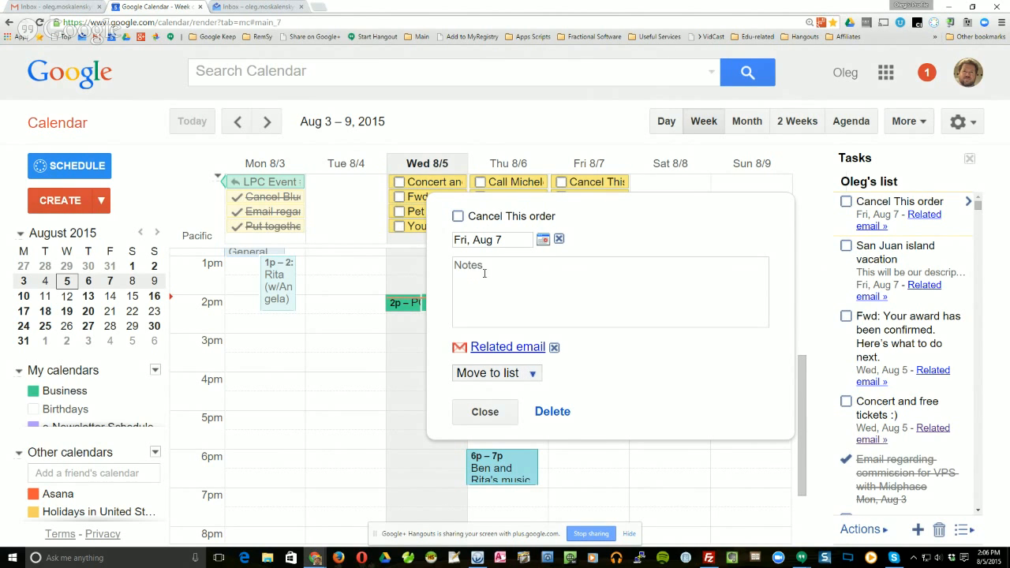
left_click(483, 411)
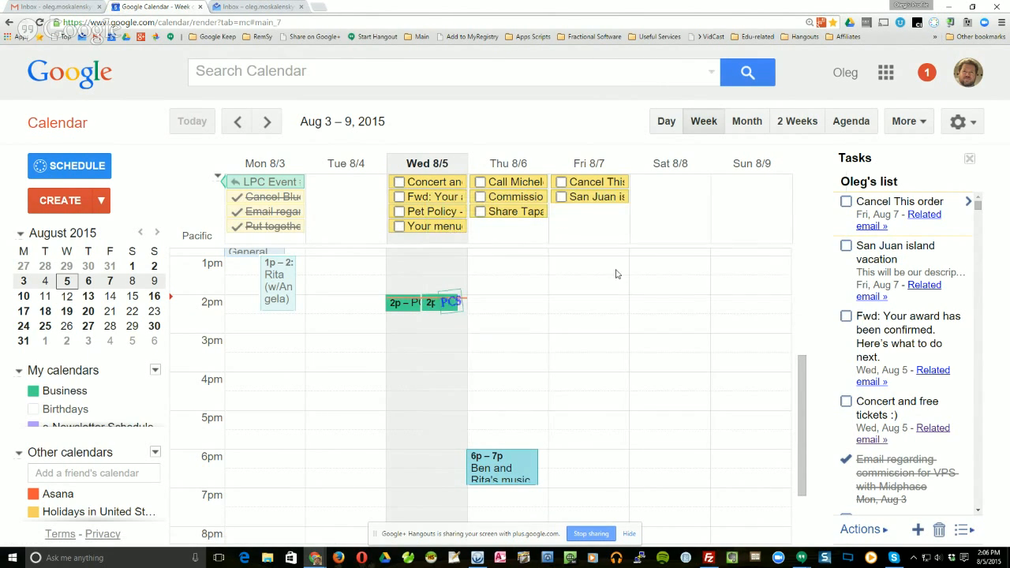
left_click(599, 202)
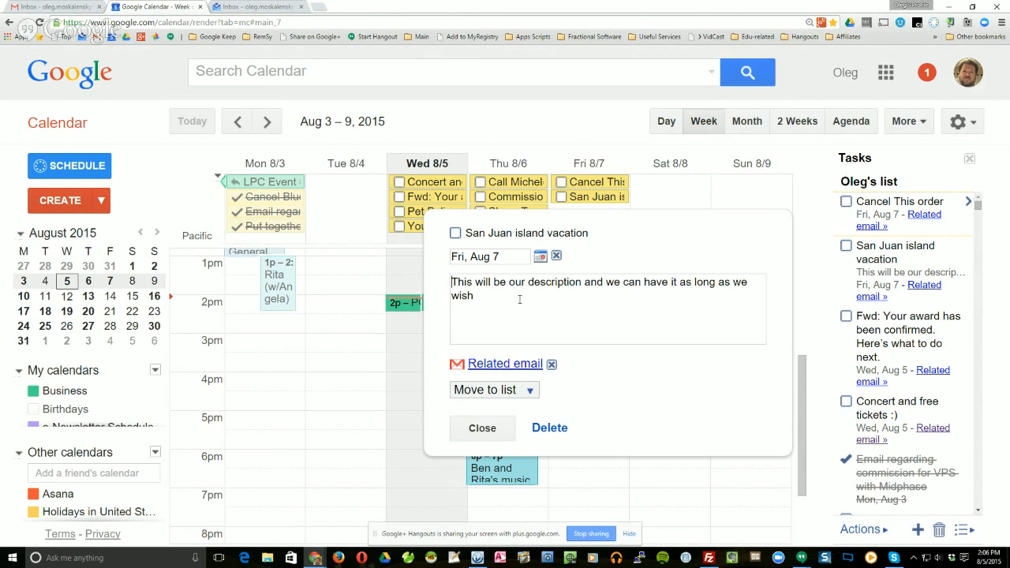
Append ". Add more info if you wish." to the "San Juan island vacation" task's notes and review both Fri 8/7 tasks
type(". Add more info if you wish.")
left_click(482, 429)
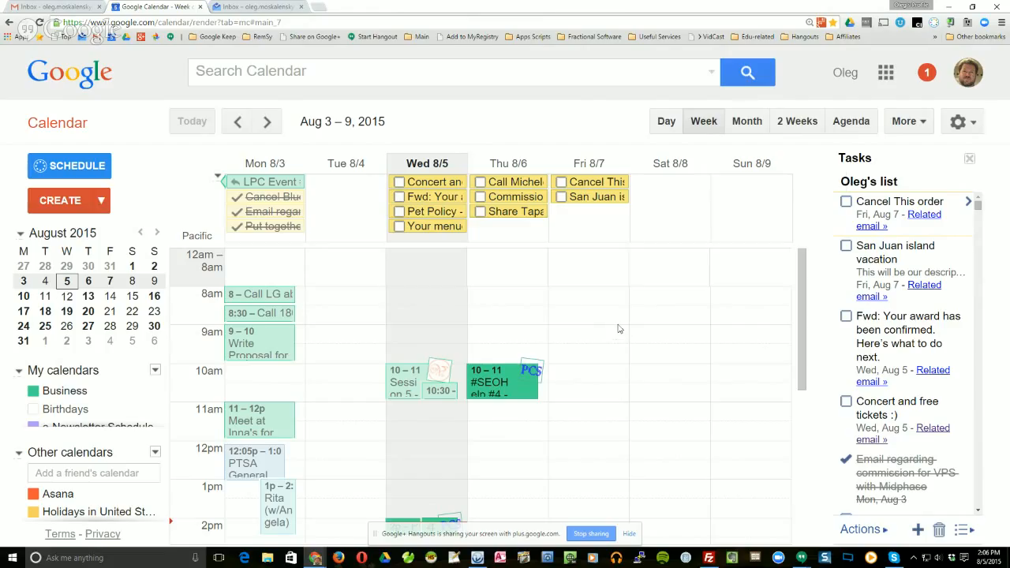
left_click(605, 184)
left_click(490, 412)
left_click(607, 197)
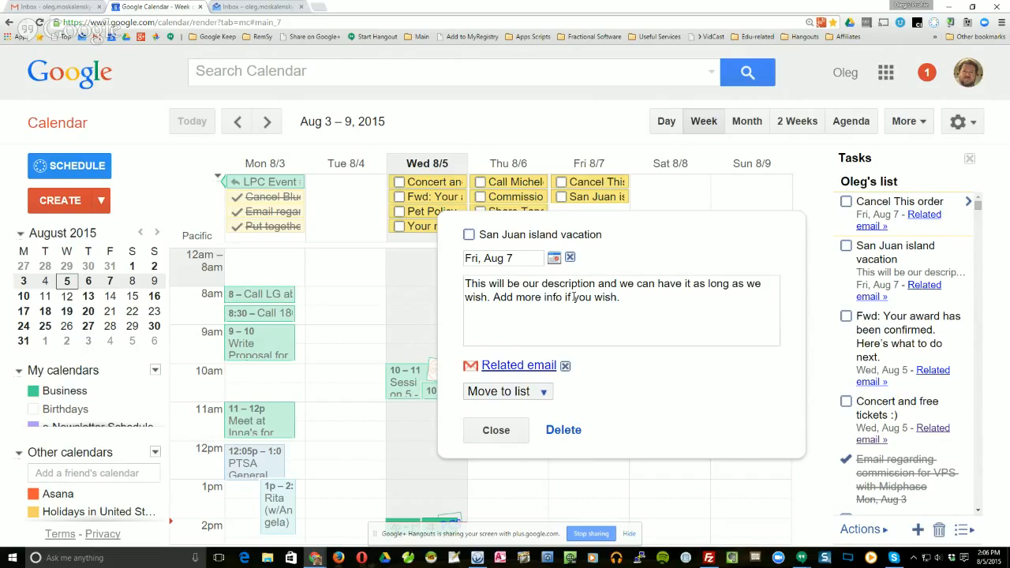
View the email related to the "San Juan island vacation" task and close both the email and the task details
left_click(513, 368)
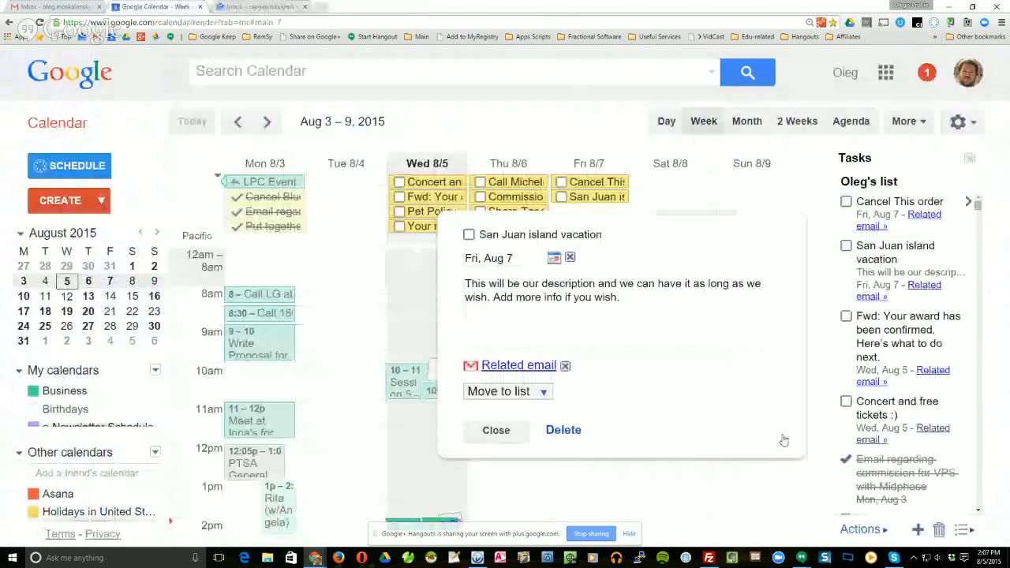
left_click(301, 8)
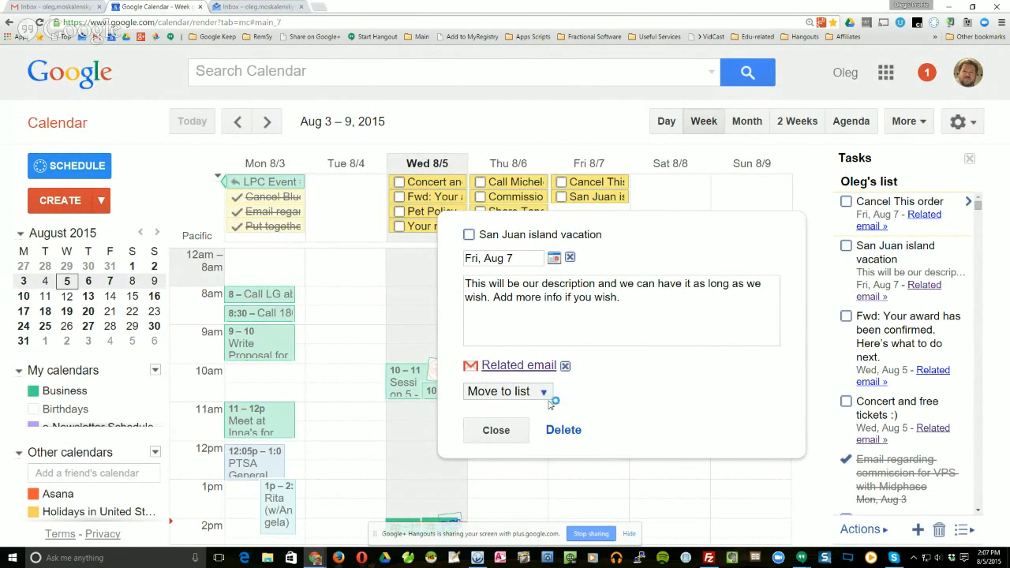
left_click(496, 430)
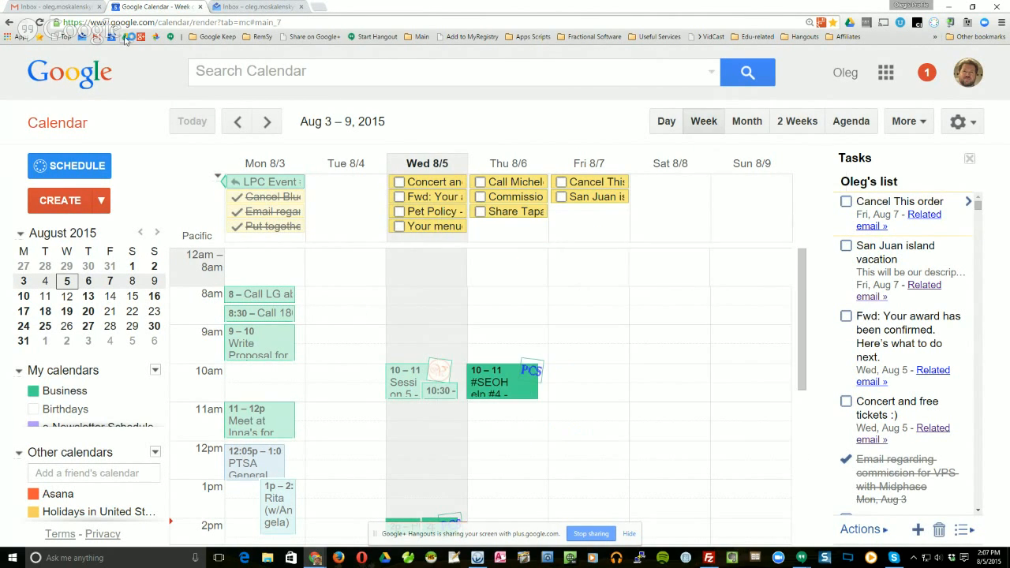
Compare the "San Juan island vacation" email in Gmail with its task details on Fri 8/7 in Google Calendar
left_click(70, 8)
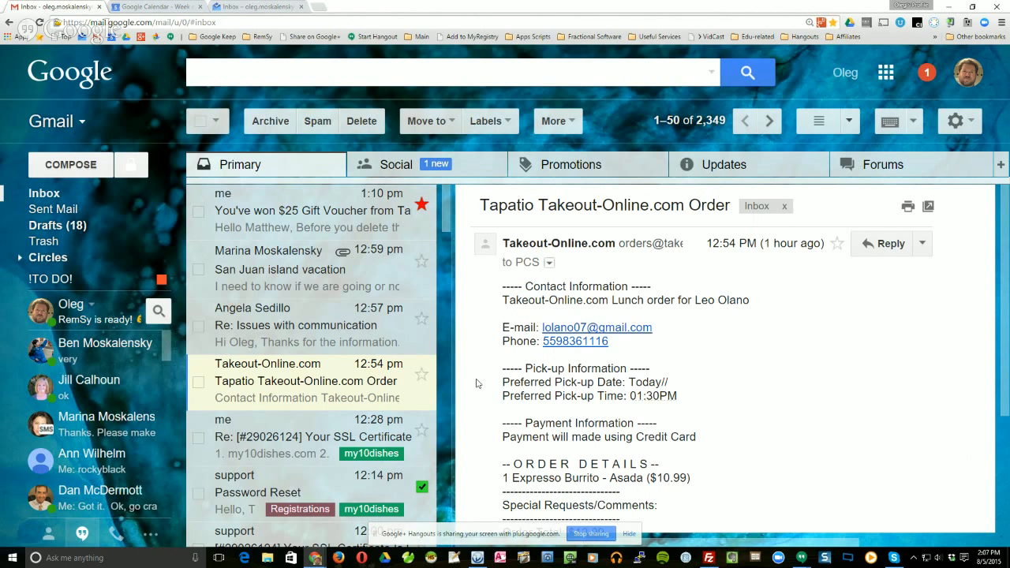
left_click(305, 275)
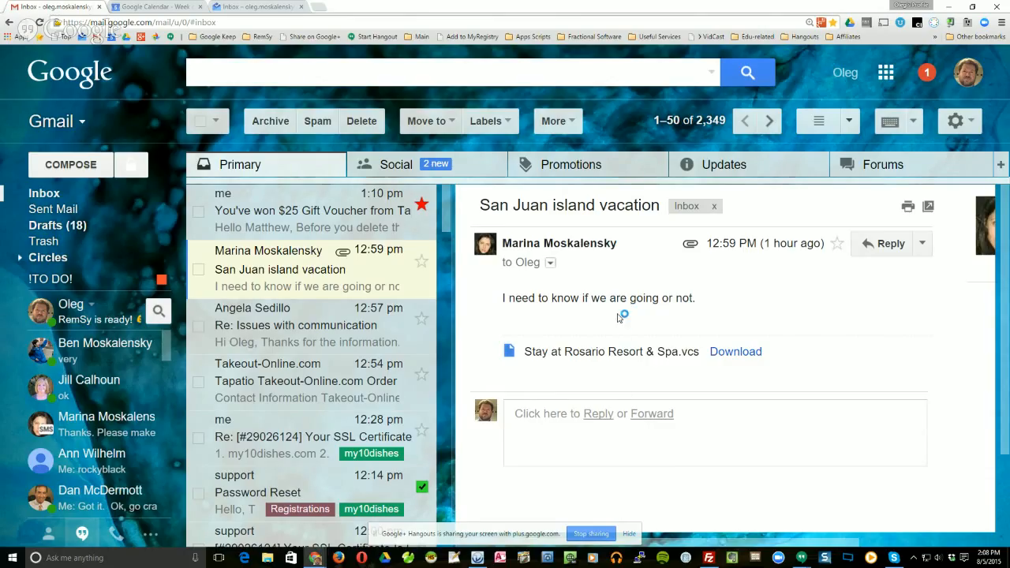
left_click(156, 6)
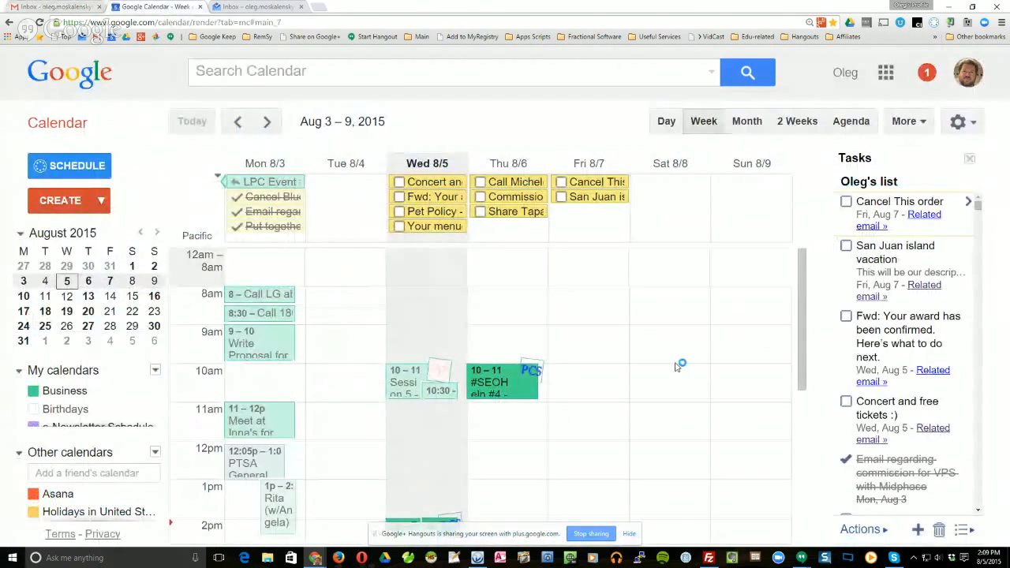
left_click(567, 197)
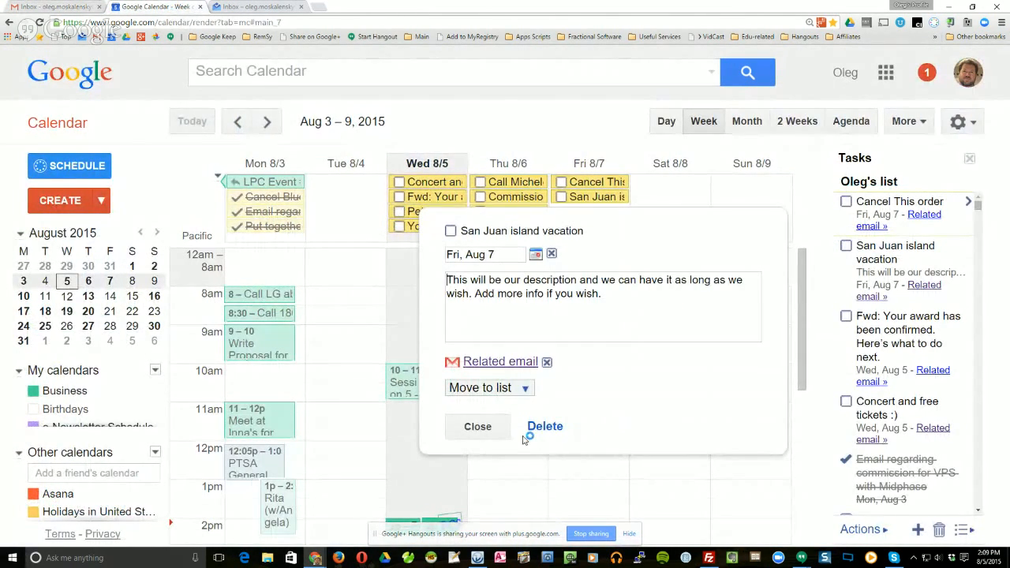
left_click(479, 427)
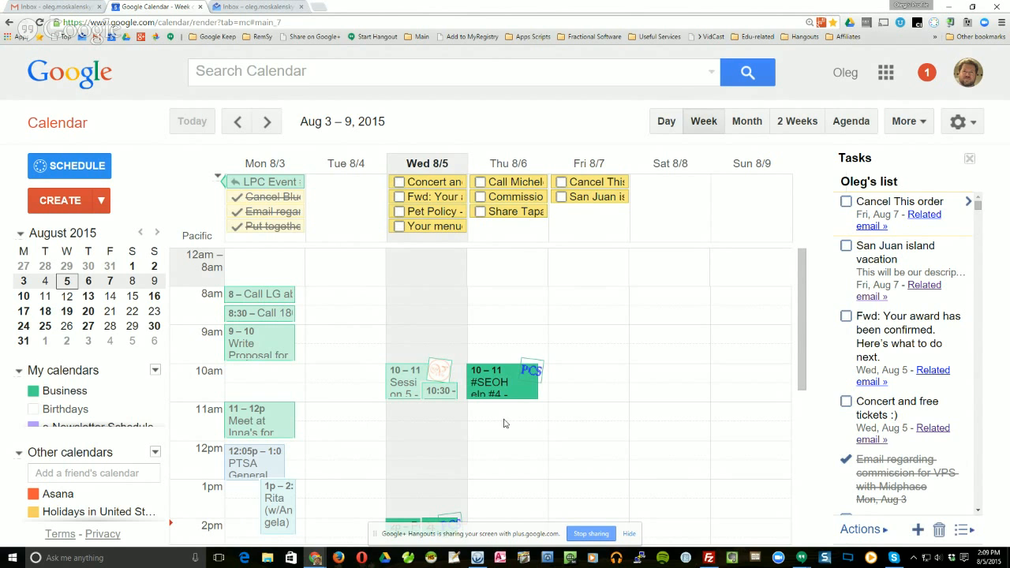
Switch to Gmail and delete all unread conversations in the Social category
left_click(46, 7)
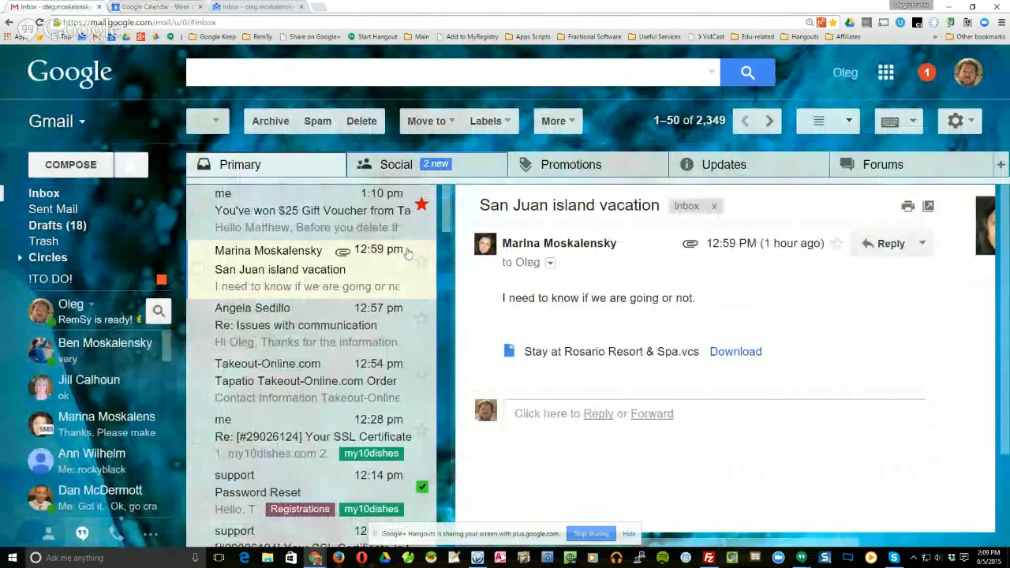
left_click(396, 164)
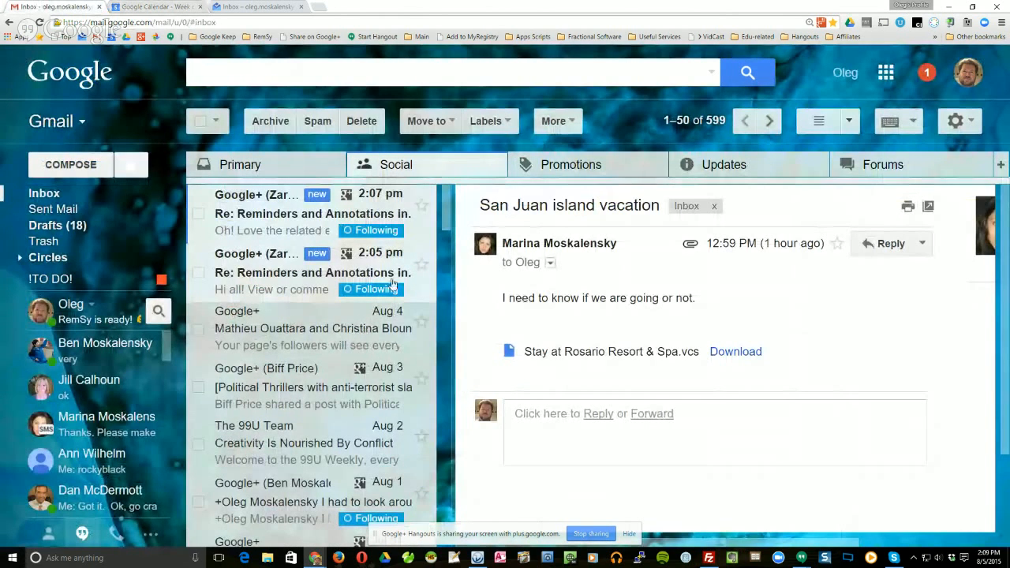
left_click(218, 122)
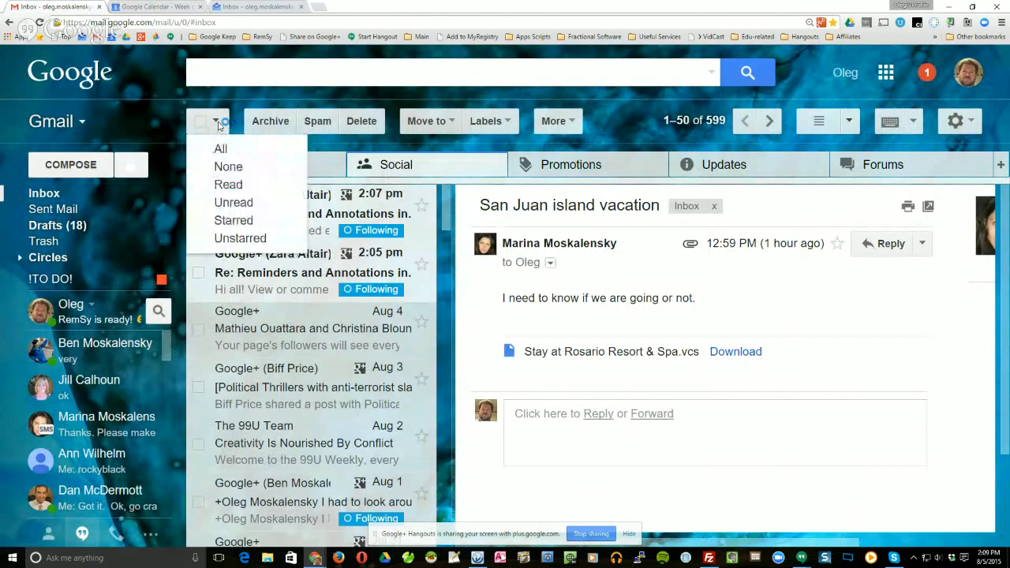
left_click(259, 207)
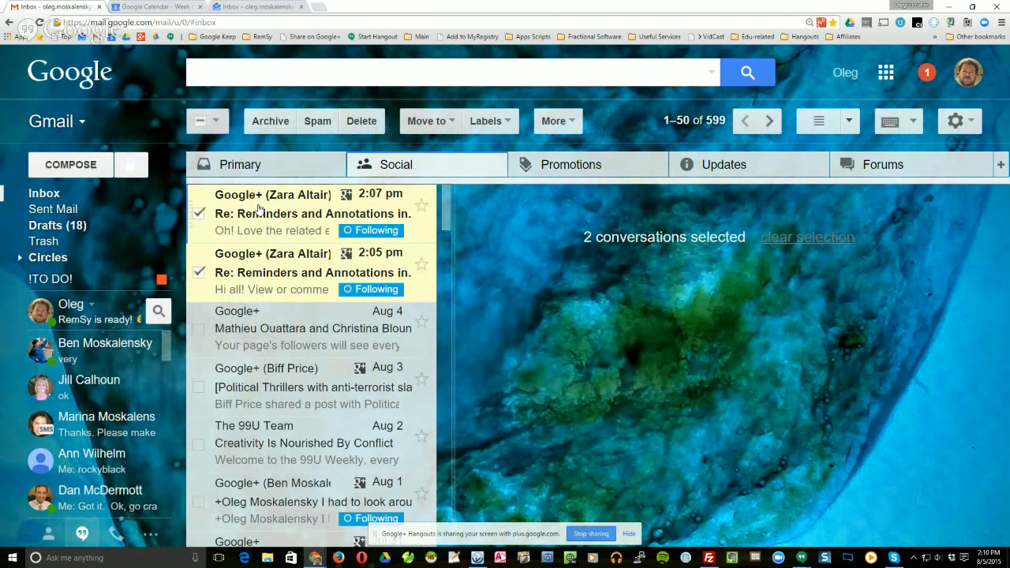
left_click(201, 124)
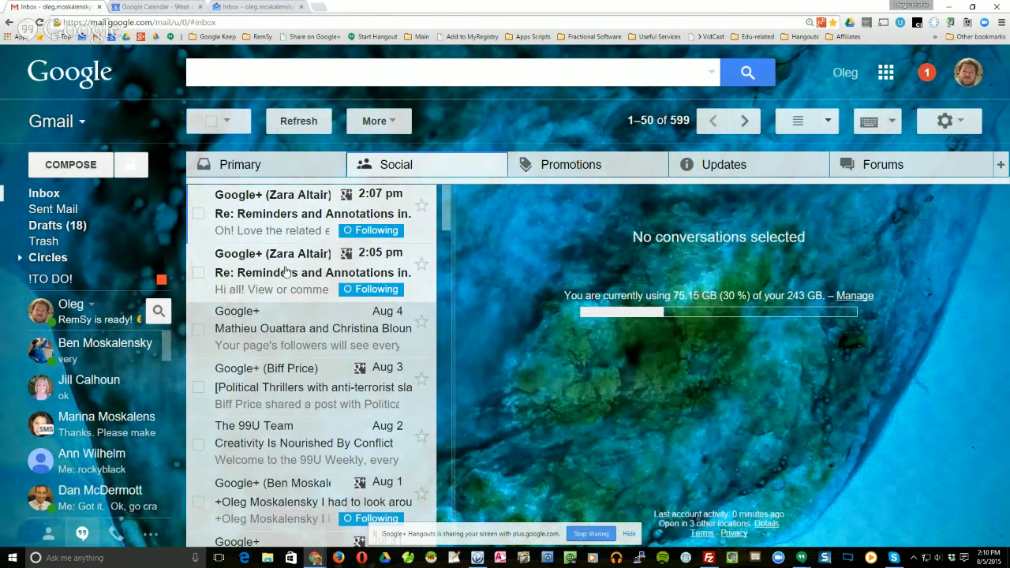
left_click(226, 121)
left_click(224, 201)
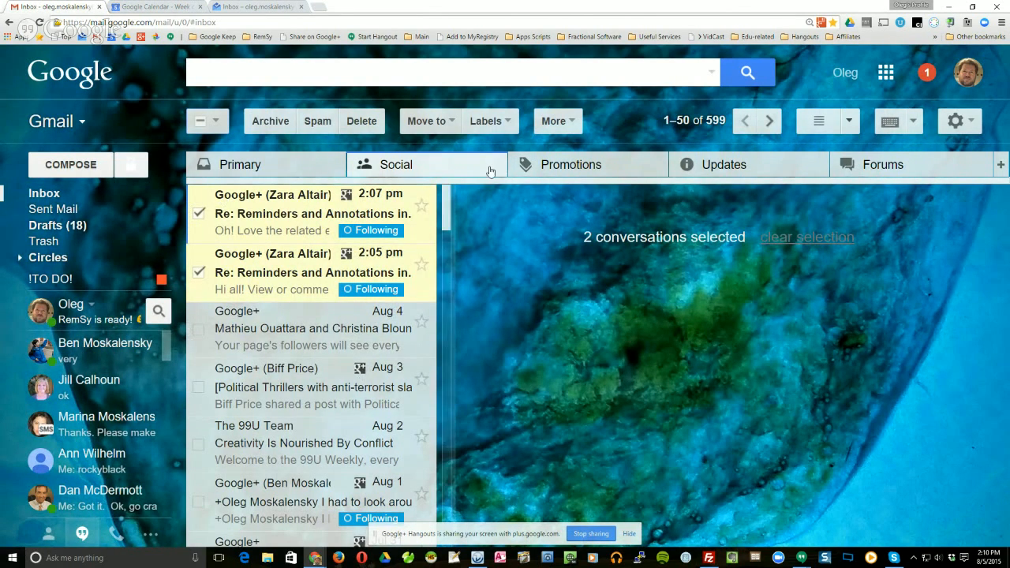
left_click(362, 121)
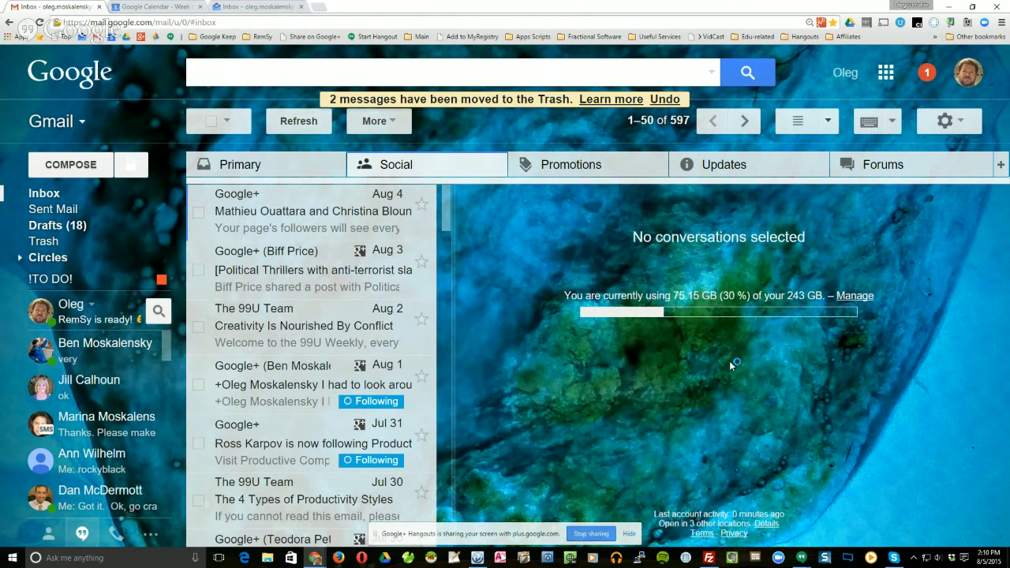
mouse_move(54, 202)
left_click(661, 122)
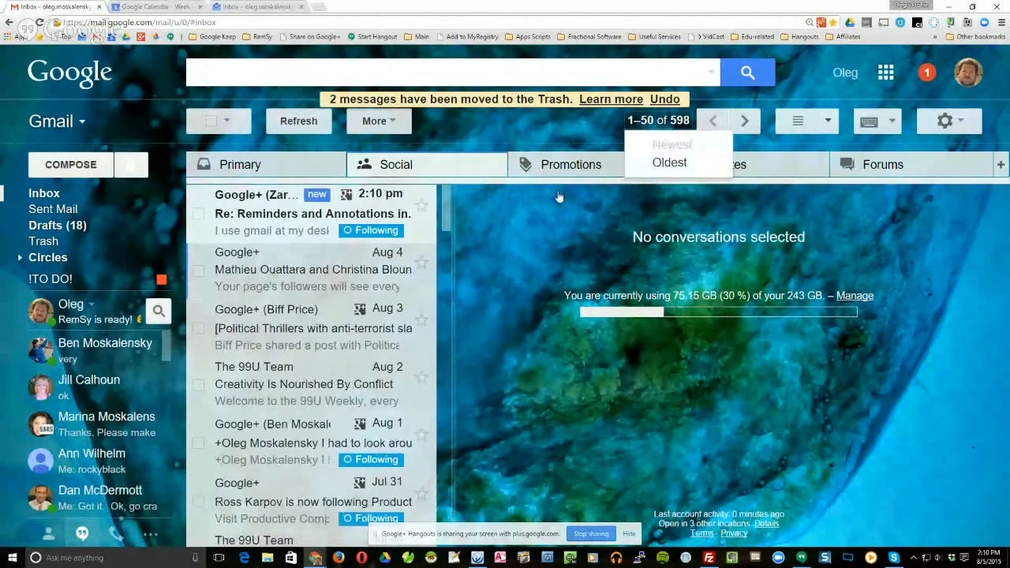
left_click(532, 207)
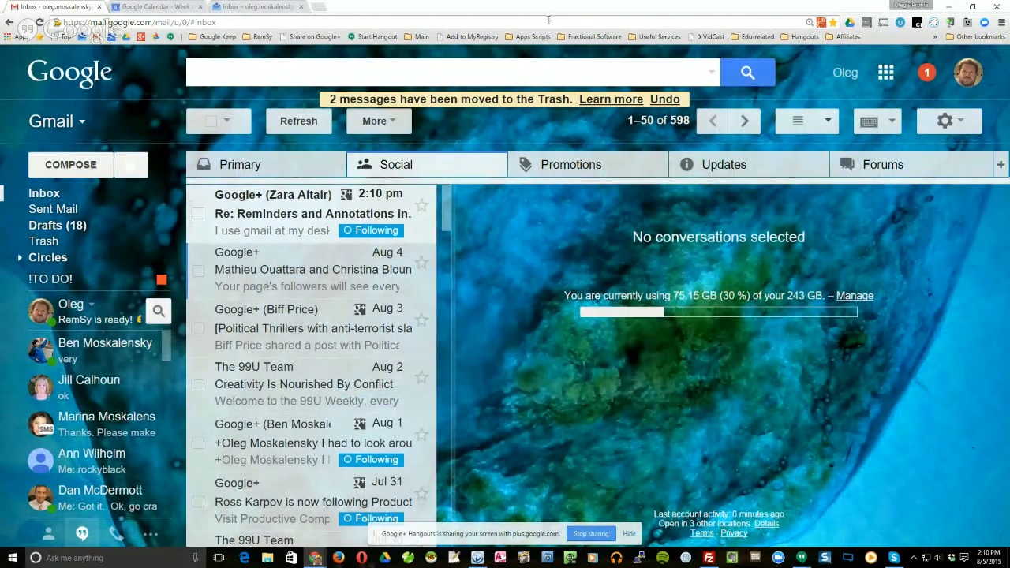
Look at the mail in Inbox by Gmail, return to Gmail and view the contacts available for phone calls
left_click(240, 7)
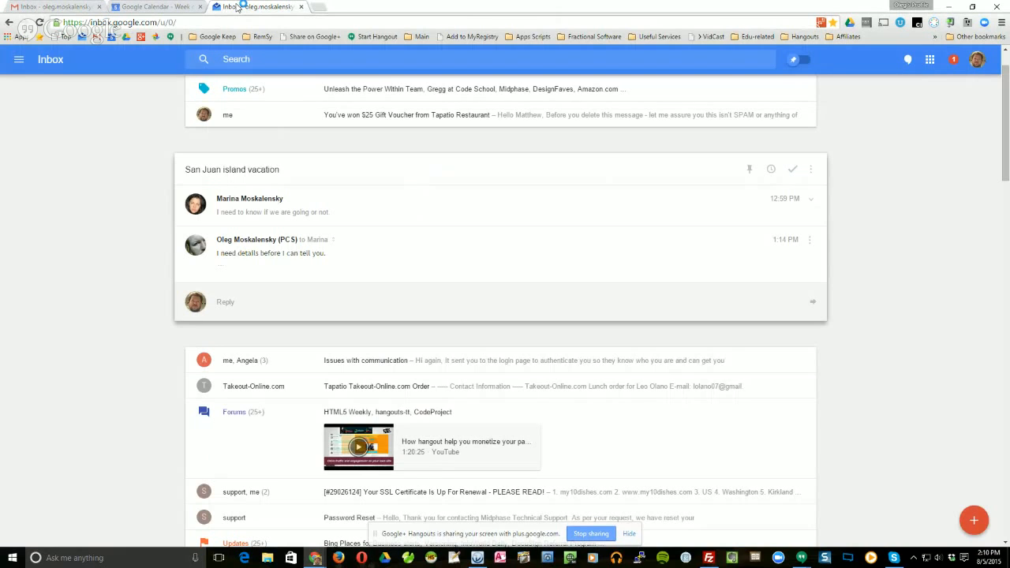
left_click(73, 7)
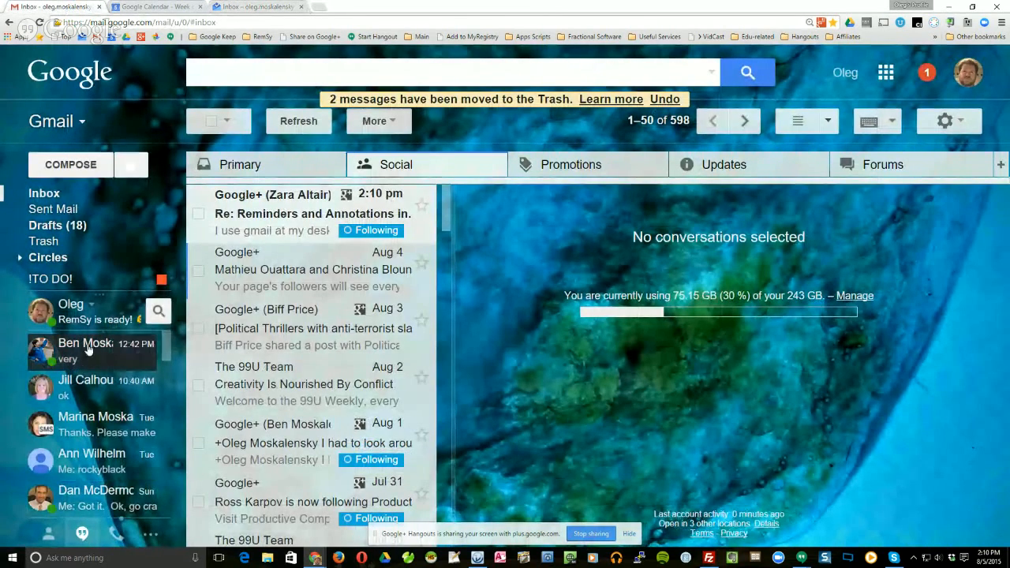
left_click(116, 535)
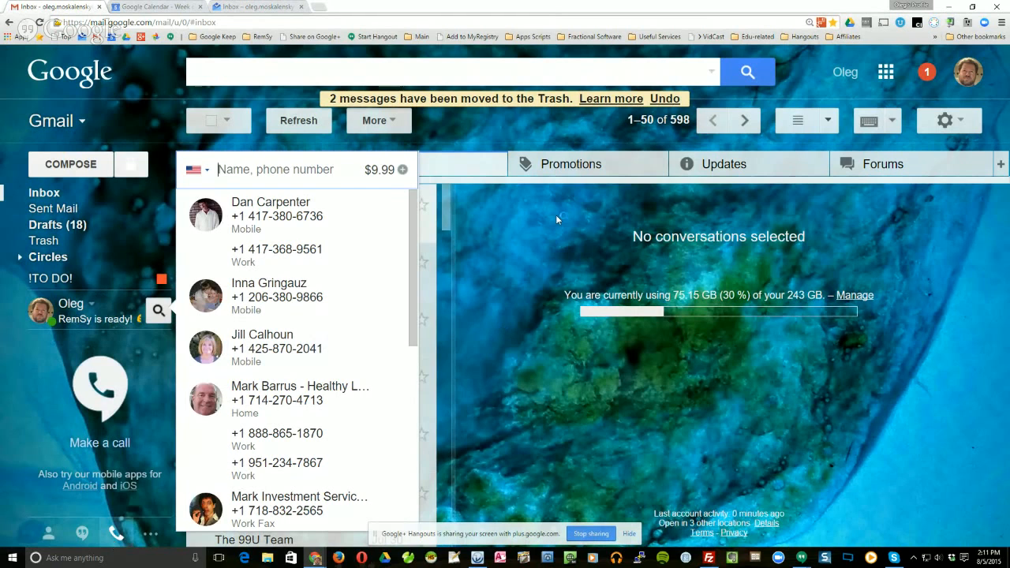
left_click(536, 125)
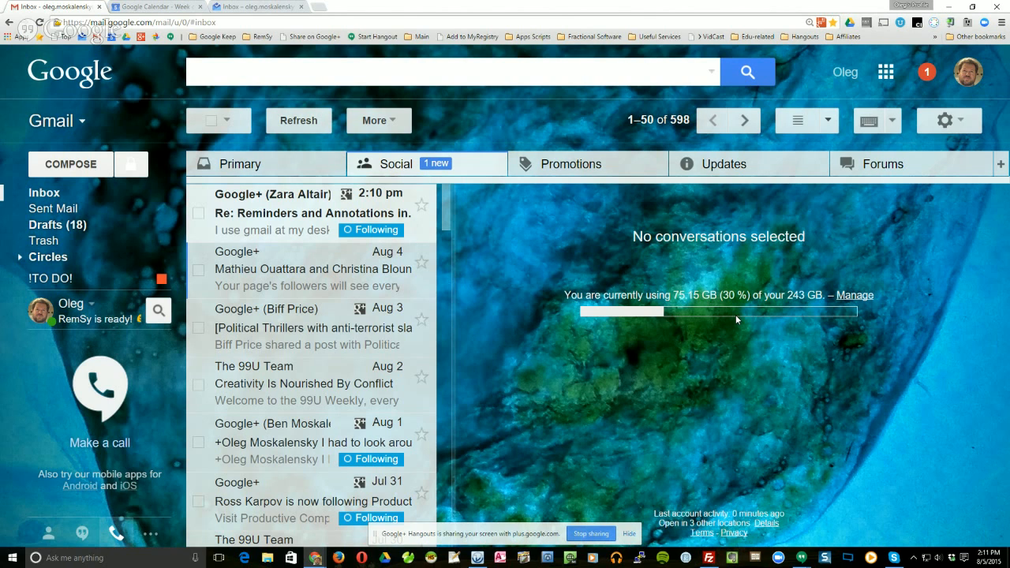
Switch to Google Calendar and view the details of the "Cancel This order" and "San Juan island vacation" tasks
left_click(135, 8)
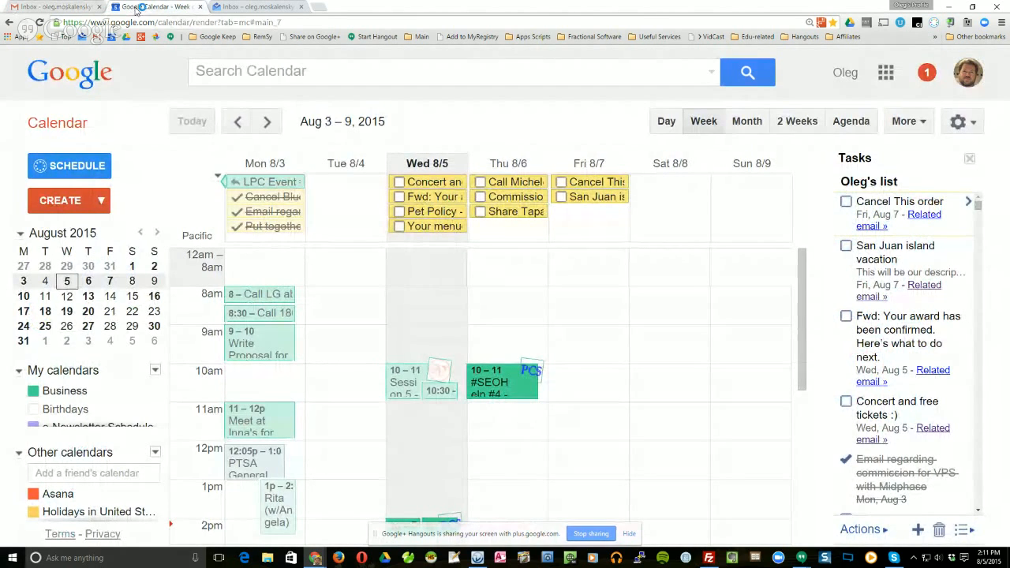
left_click(590, 187)
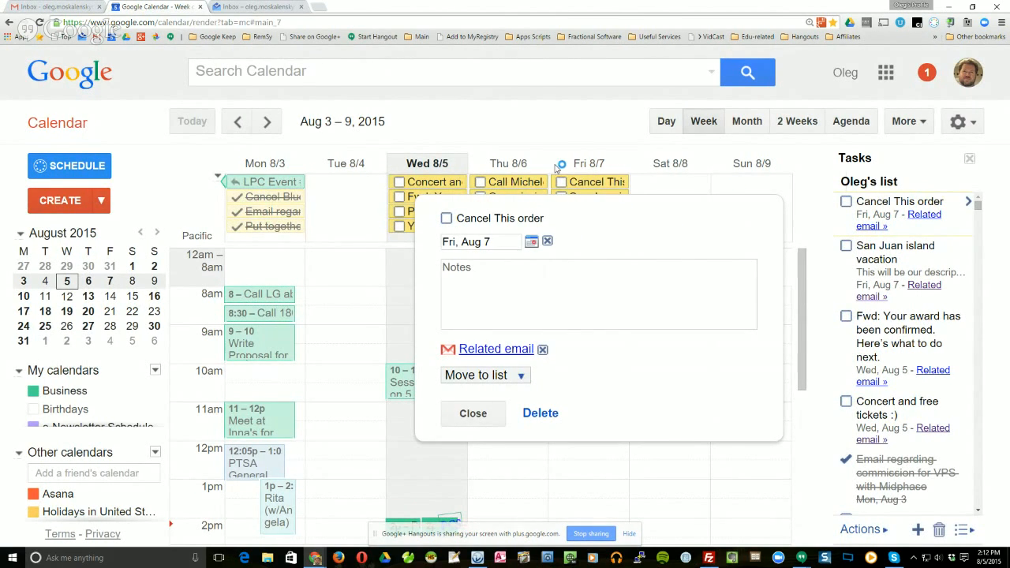
left_click(572, 120)
left_click(618, 197)
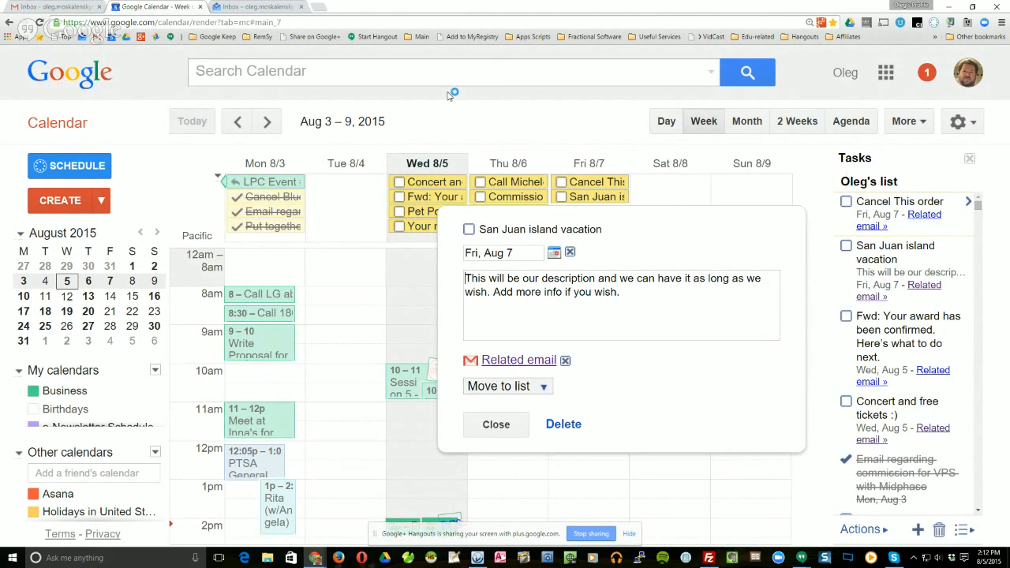
Search the calendar for "add more info" and return to the week view
left_click(364, 70)
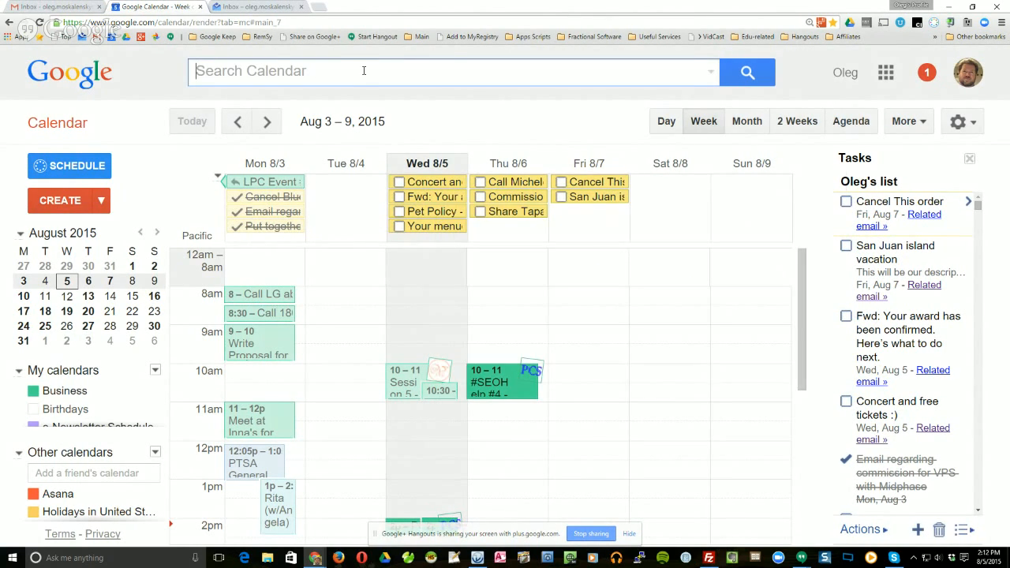
type("add more info")
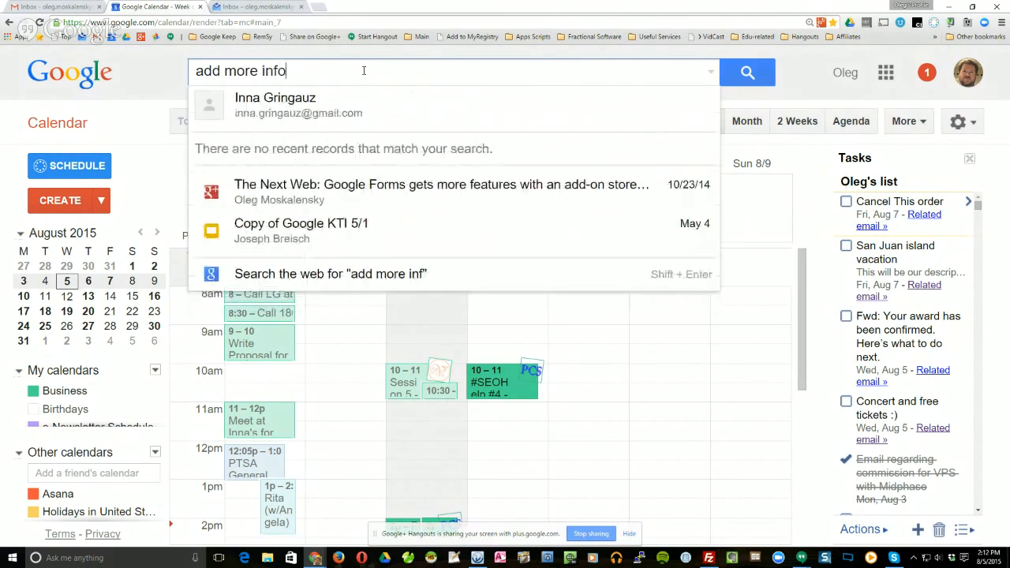
key("Return")
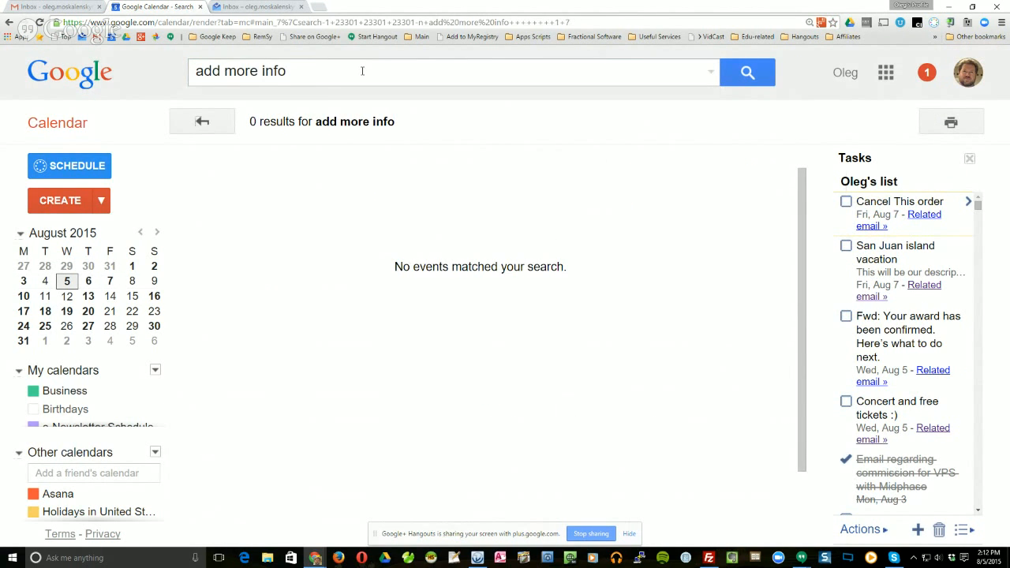
left_click(217, 120)
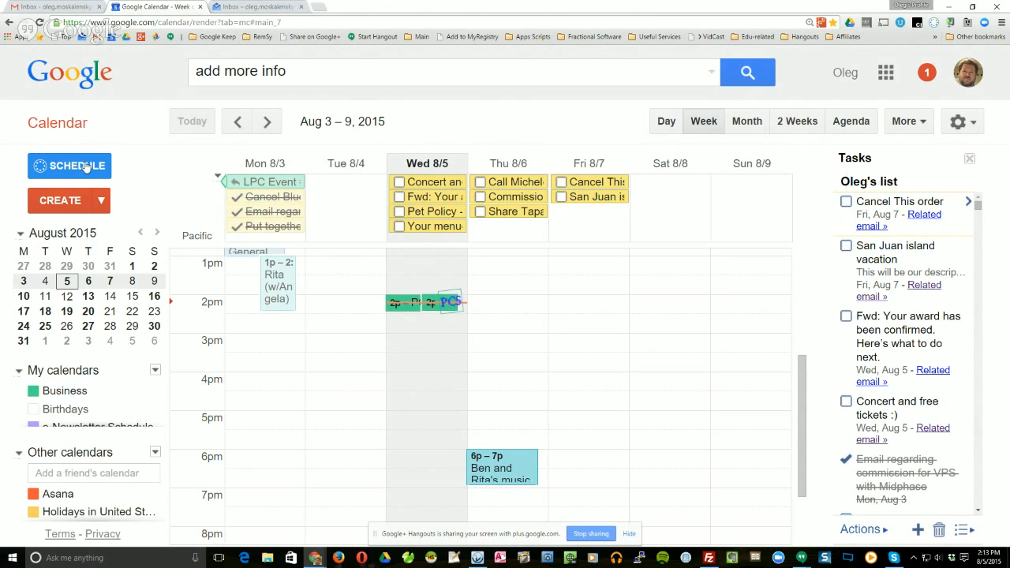
Switch to Gmail, open the "Re: Reminders and Annotations in... Gmail?" email in Social and add it to the tasks
left_click(79, 7)
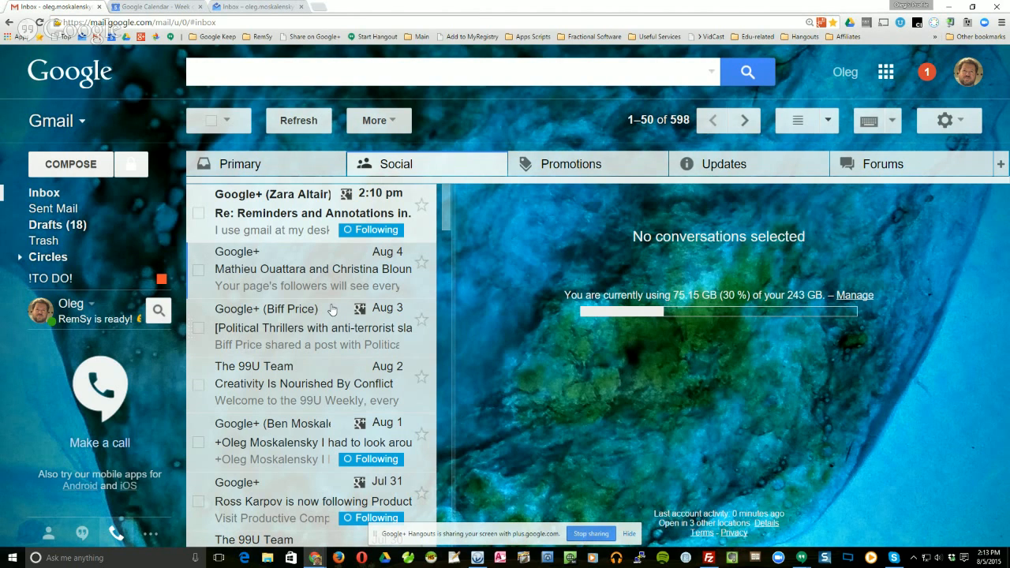
left_click(309, 221)
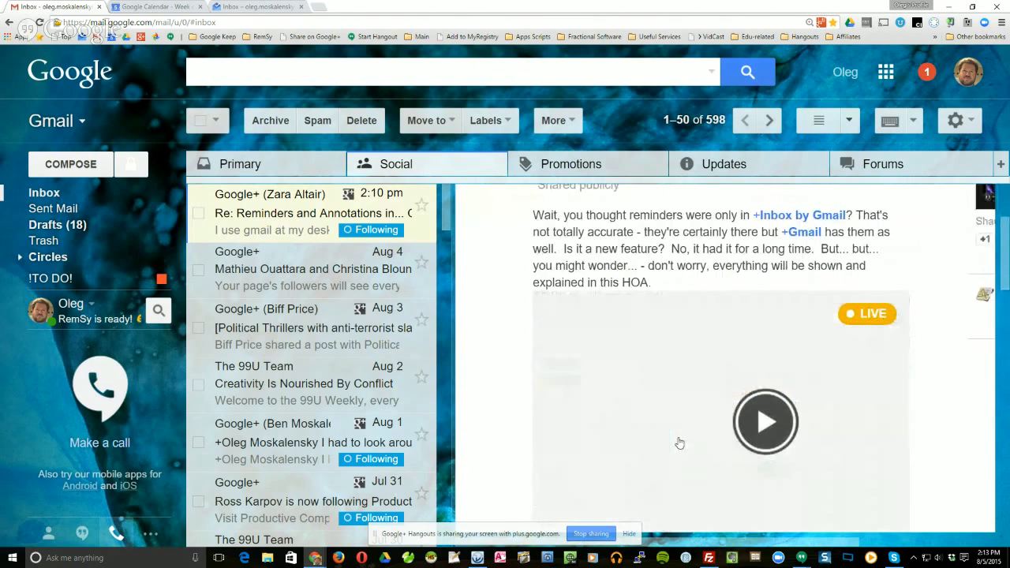
scroll(678, 442, "down", 8)
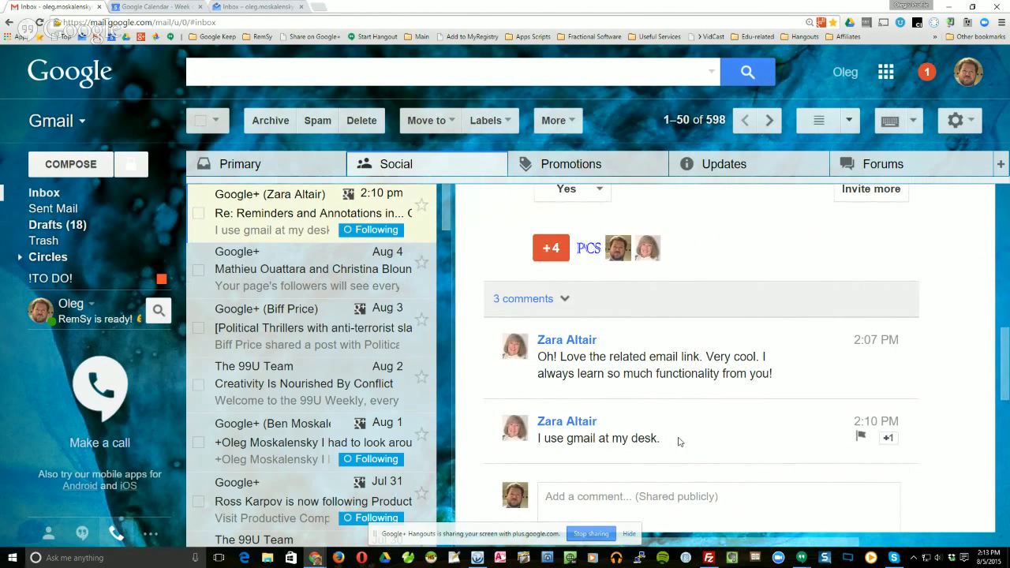
scroll(661, 430, "up", 8)
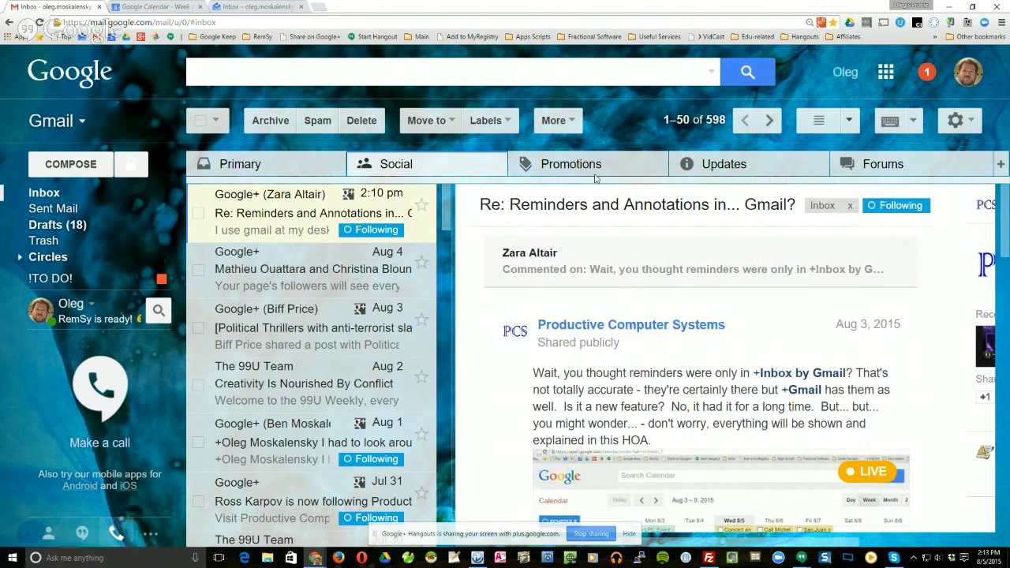
left_click(571, 121)
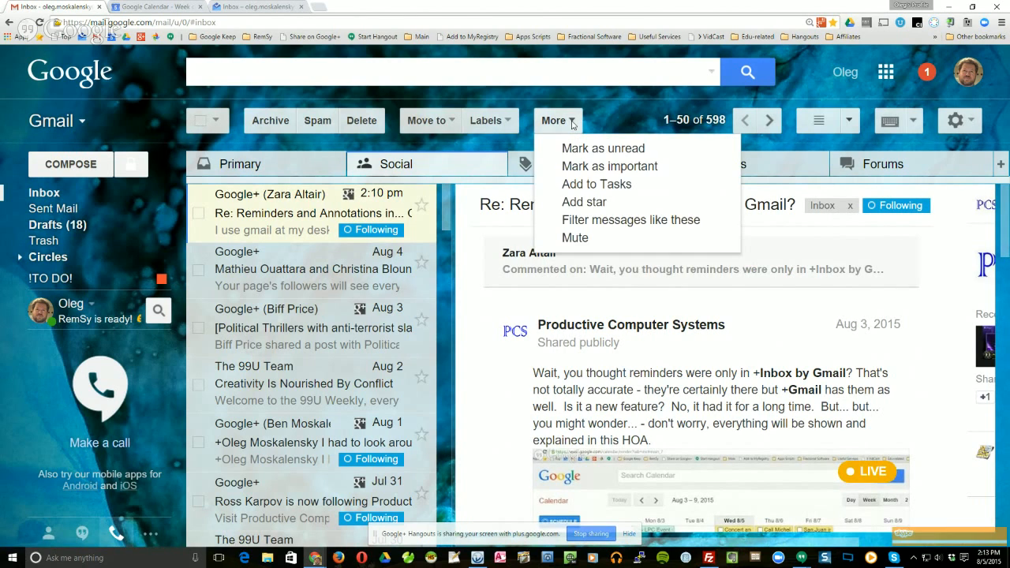
left_click(612, 192)
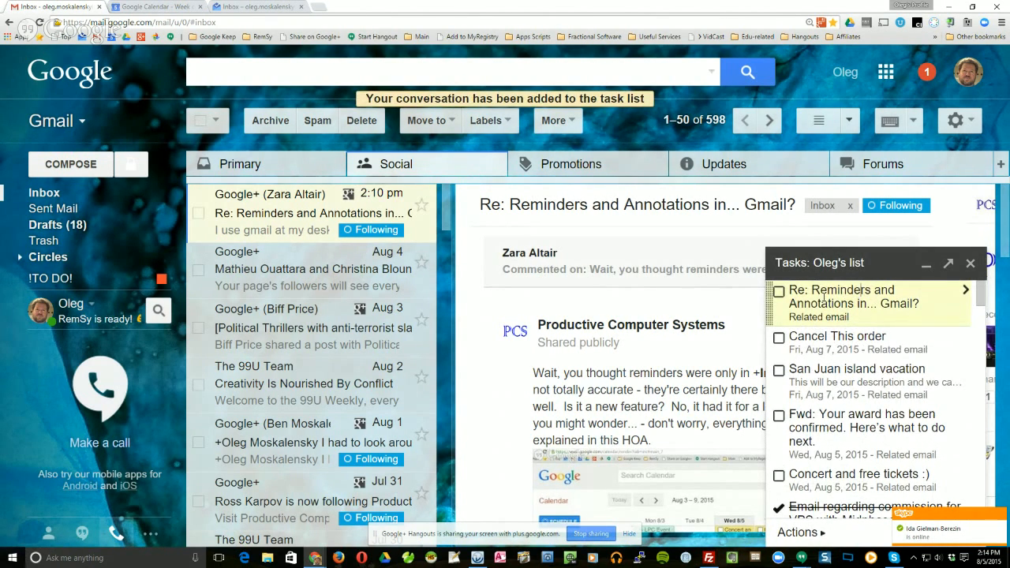
Clear the title of the newly added email task and delete the task from the list
left_click_drag(795, 290, 935, 317)
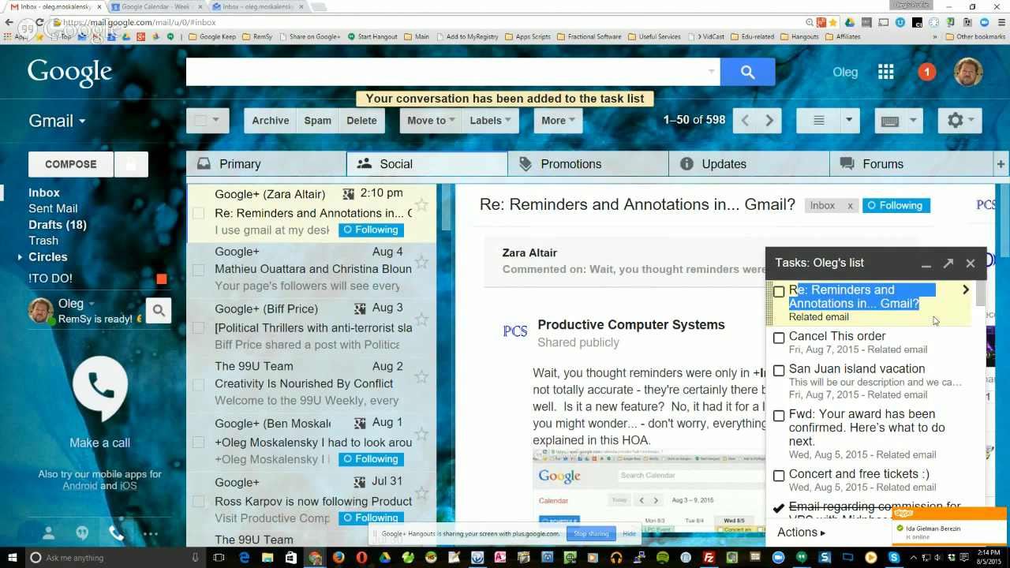
type("R")
key("BackSpace")
key("BackSpace")
Rename the "Cancel This order" task to the commenter's first name followed by "rocks"
type("ZA")
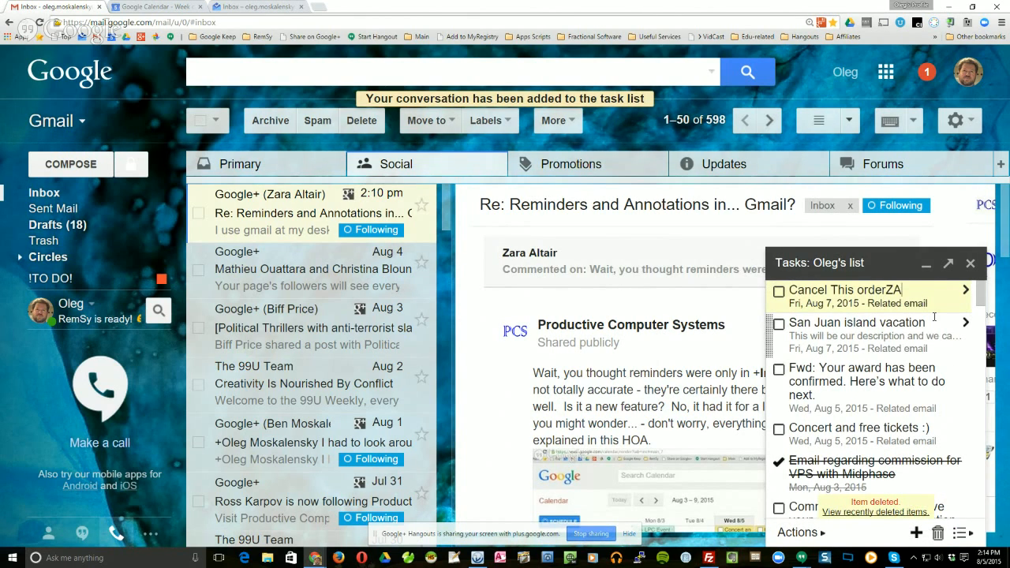
key("BackSpace")
key("BackSpace")
key("BackSpace")
key("BackSpace")
key("BackSpace")
key("BackSpace")
key("BackSpace")
key("BackSpace")
key("BackSpace")
key("BackSpace")
key("BackSpace")
key("BackSpace")
key("BackSpace")
key("BackSpace")
key("BackSpace")
key("BackSpace")
key("BackSpace")
key("BackSpace")
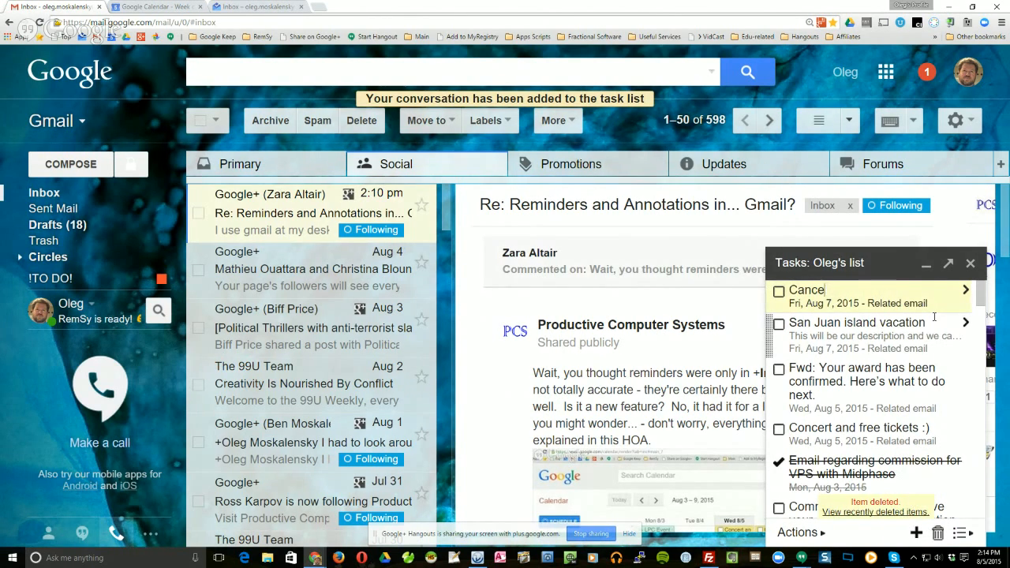
key("BackSpace")
type("A")
key("BackSpace")
type("Zara rocks")
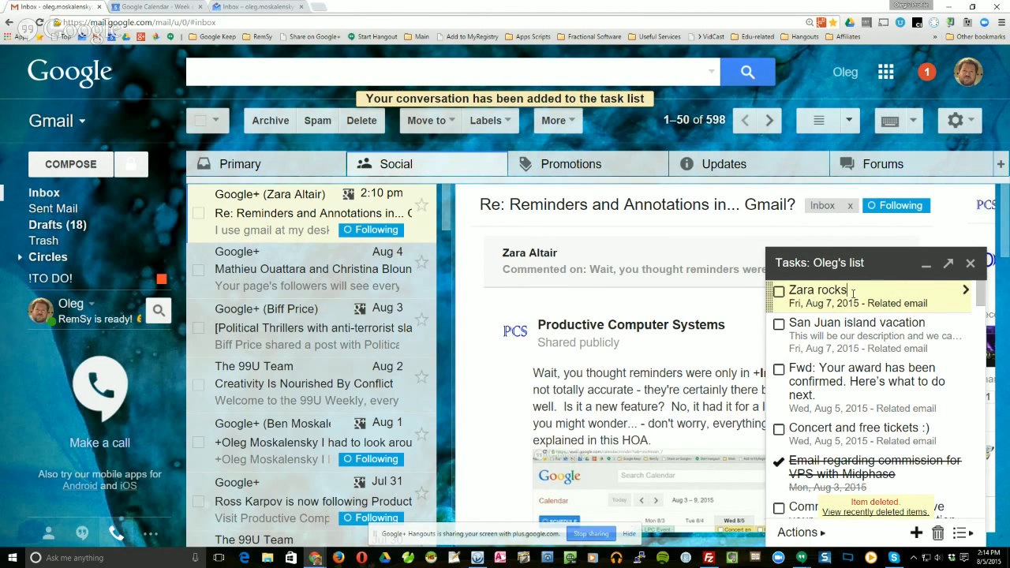
Add a note to the renamed task thanking the commenter by first name "for everything" and set its due date to August 5, 2015
left_click(965, 292)
left_click(817, 389)
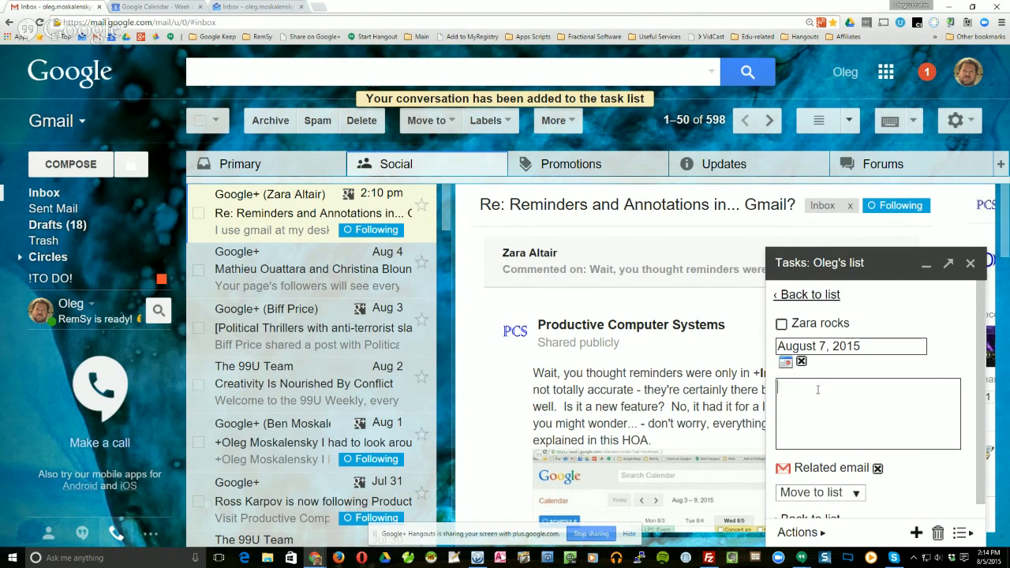
type("Thank you Zara for everything")
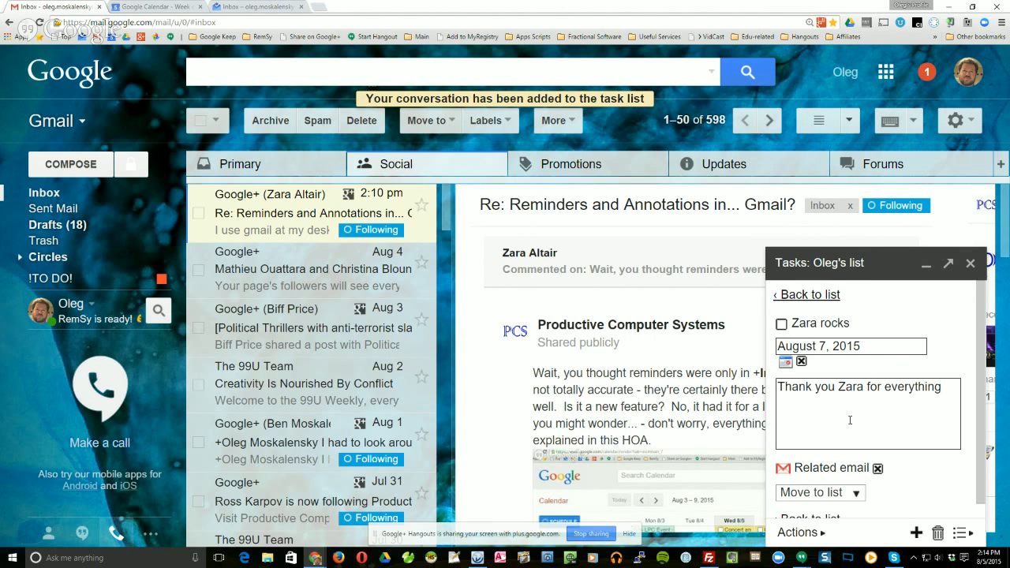
left_click(832, 350)
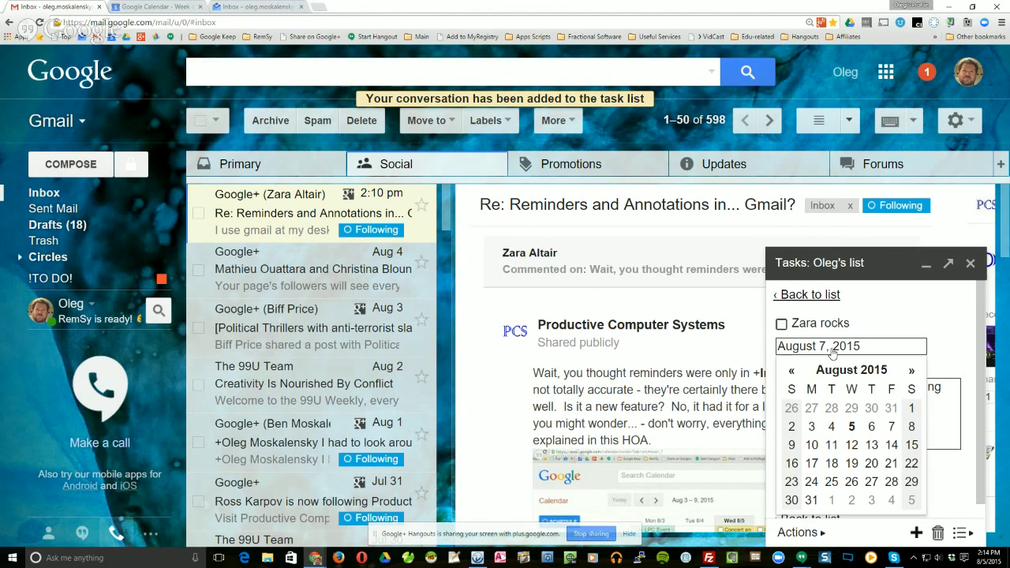
left_click(853, 427)
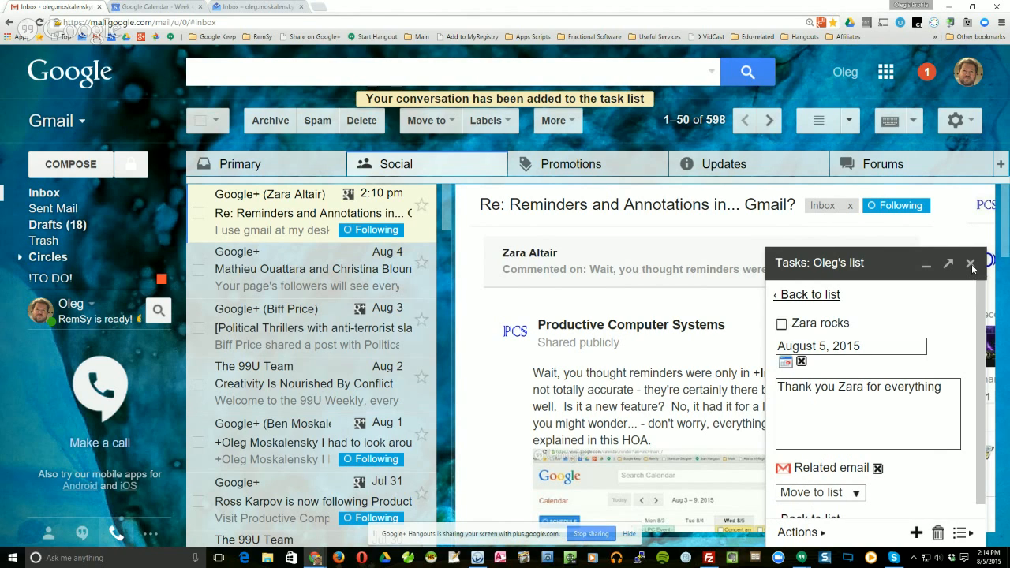
Switch to Google Calendar, reload it and view the details of the renamed task on Wed 8/5
left_click(156, 6)
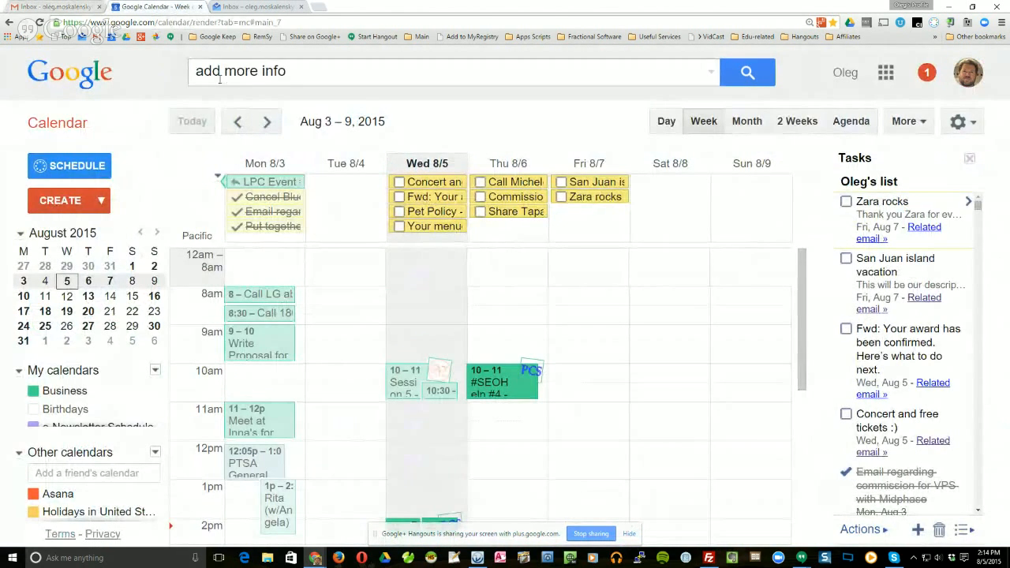
left_click(39, 22)
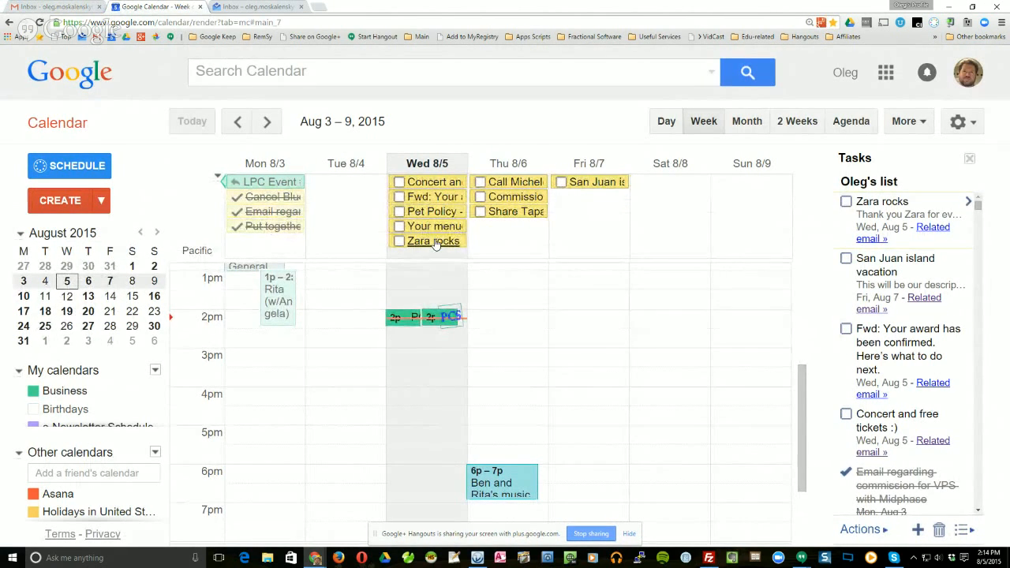
left_click(435, 241)
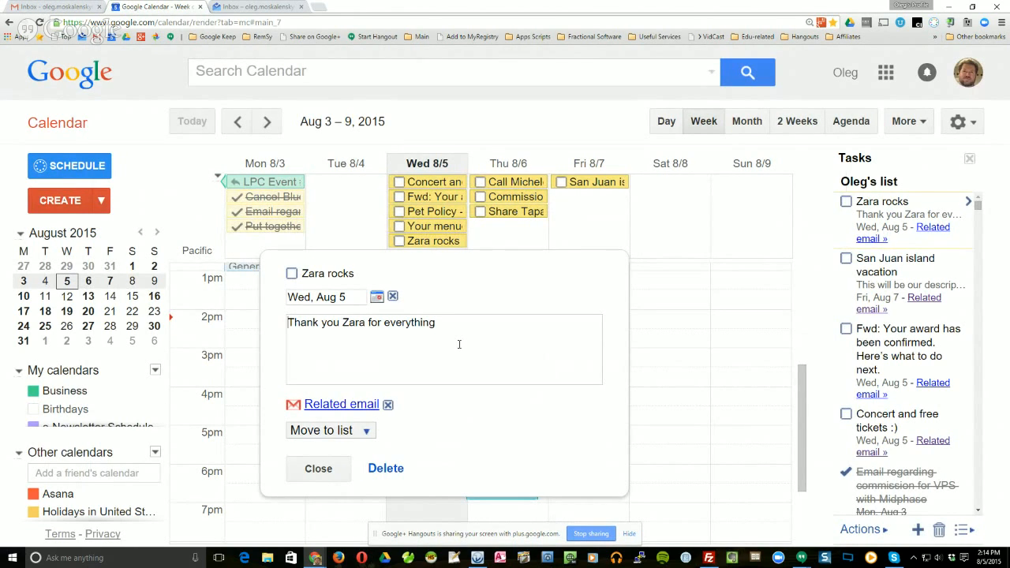
left_click(319, 469)
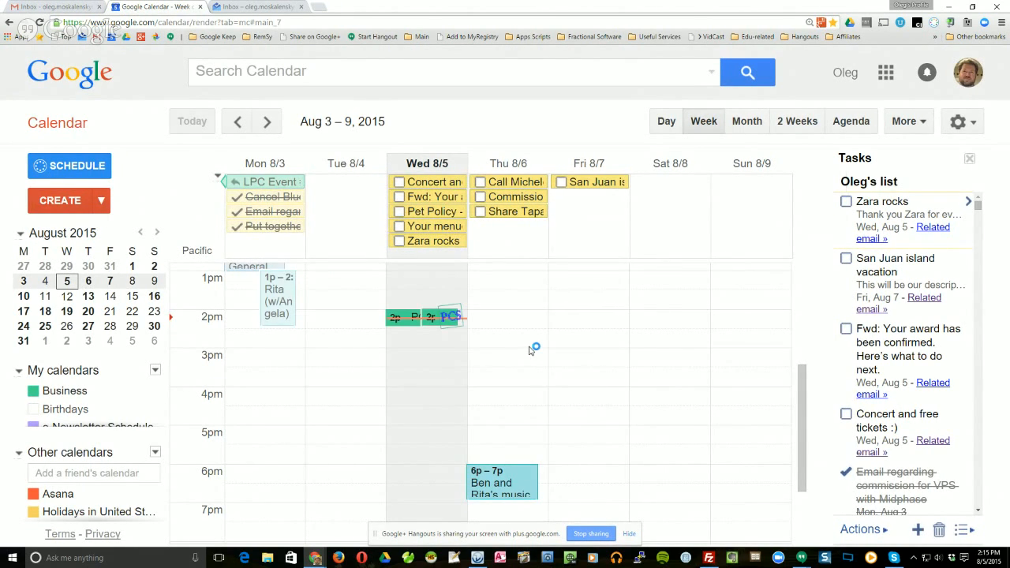
left_click(439, 243)
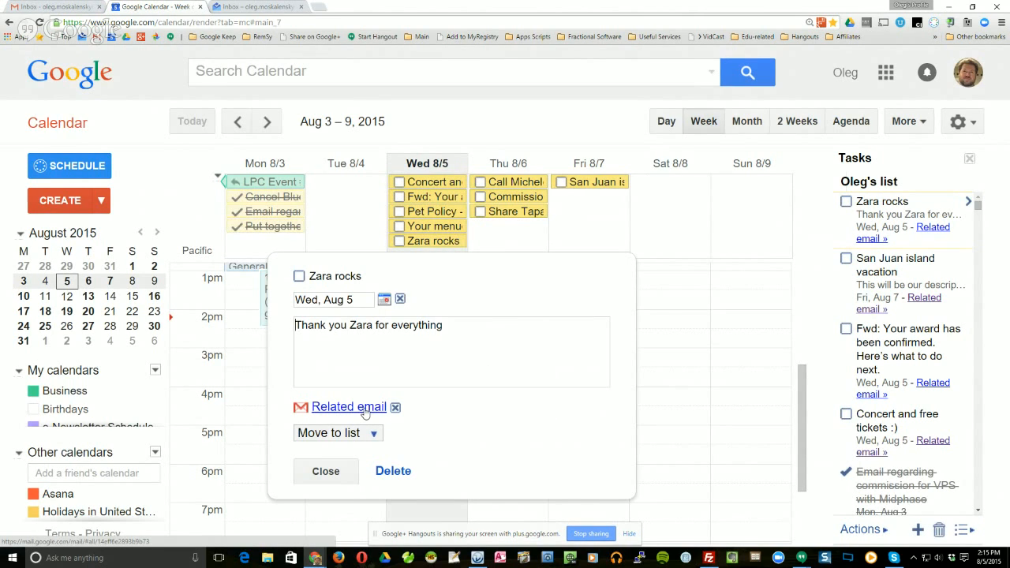
left_click(326, 472)
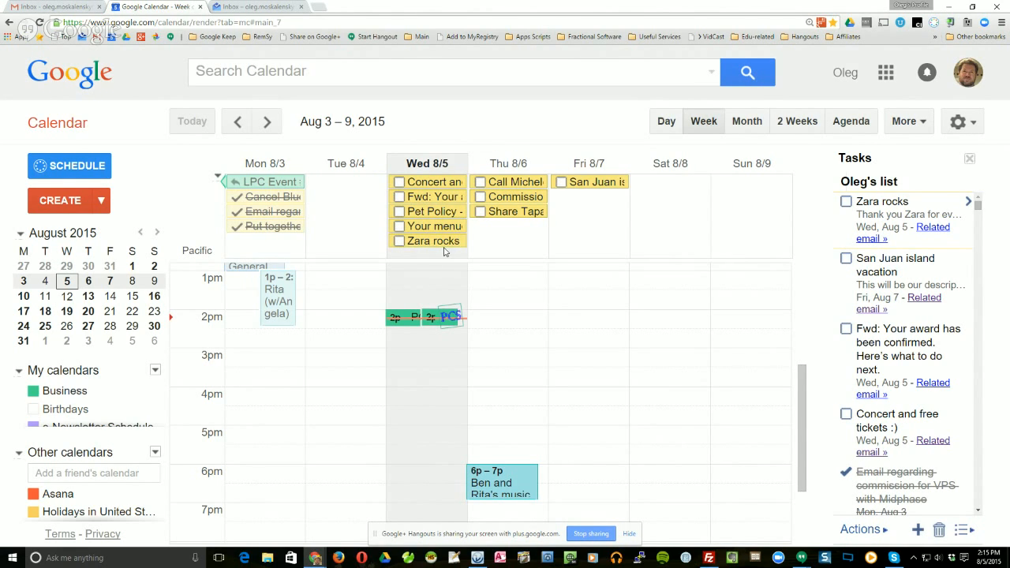
Mark the renamed task on Wed 8/5 as completed, and look ahead to Aug 24 – 30 before returning to the current week
left_click(398, 242)
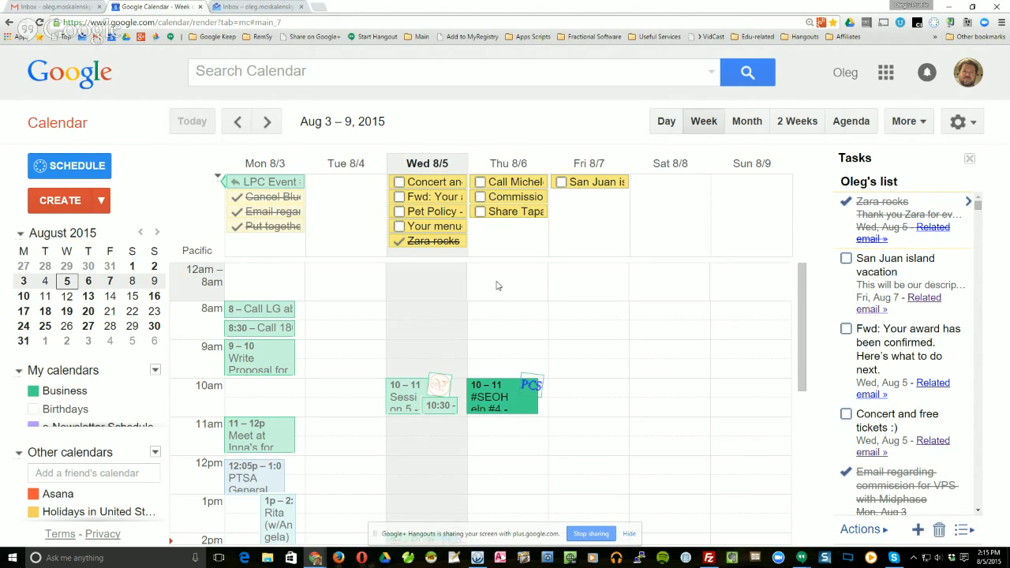
left_click(267, 122)
left_click(267, 123)
left_click(268, 122)
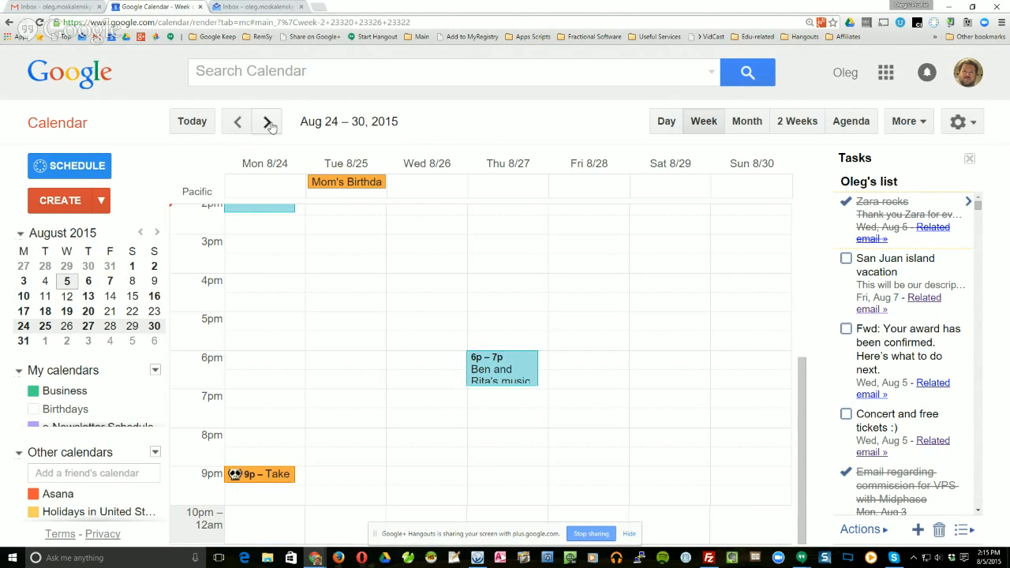
left_click(181, 123)
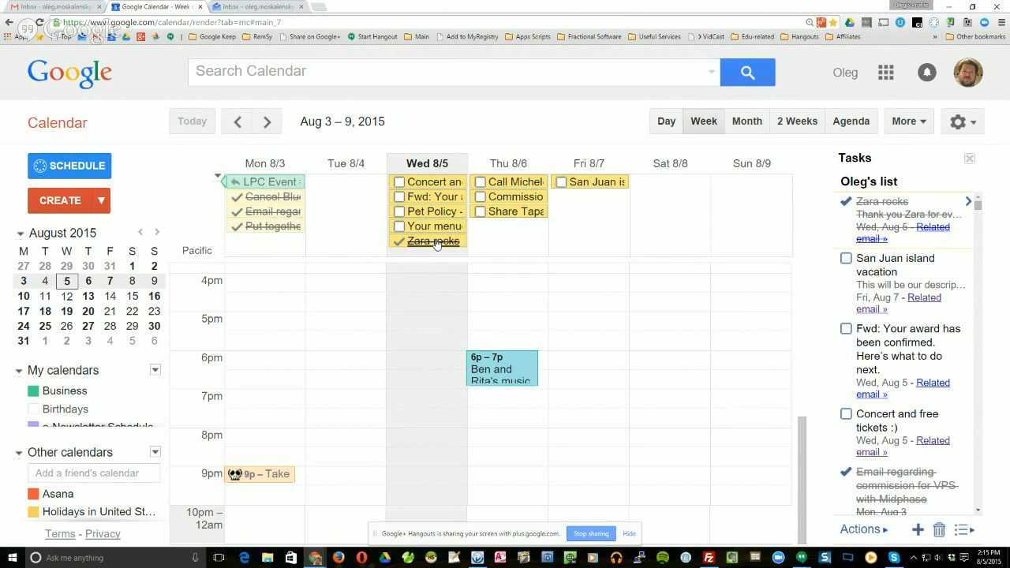
View the completed task's details and search the calendar for its title, returning to the week view
left_click(436, 242)
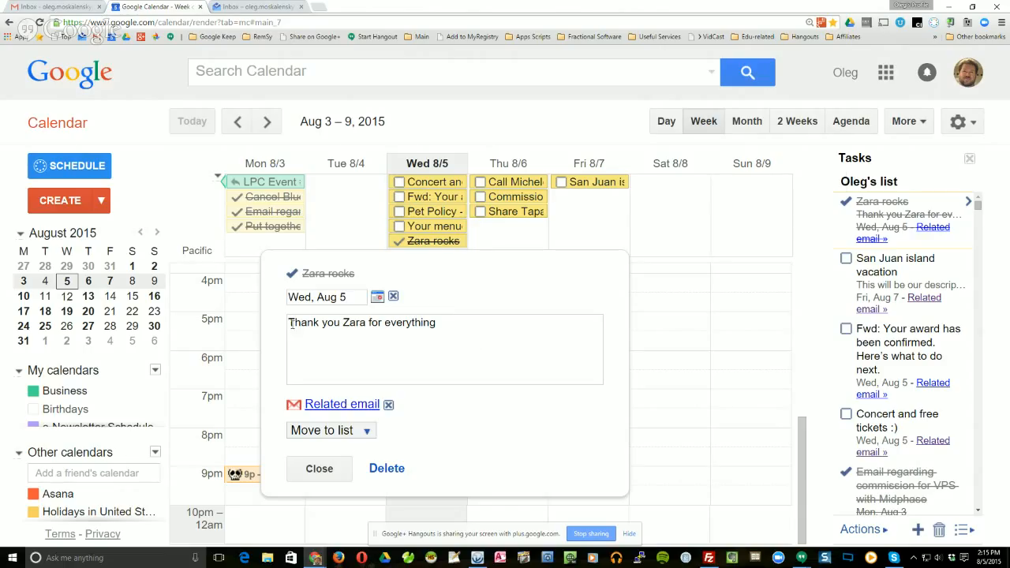
left_click(333, 475)
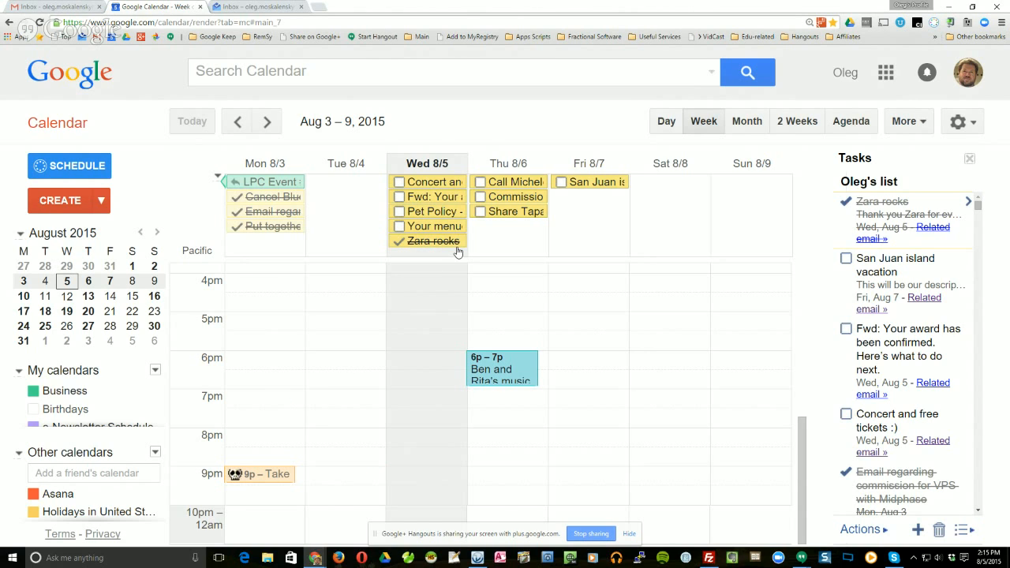
left_click(339, 70)
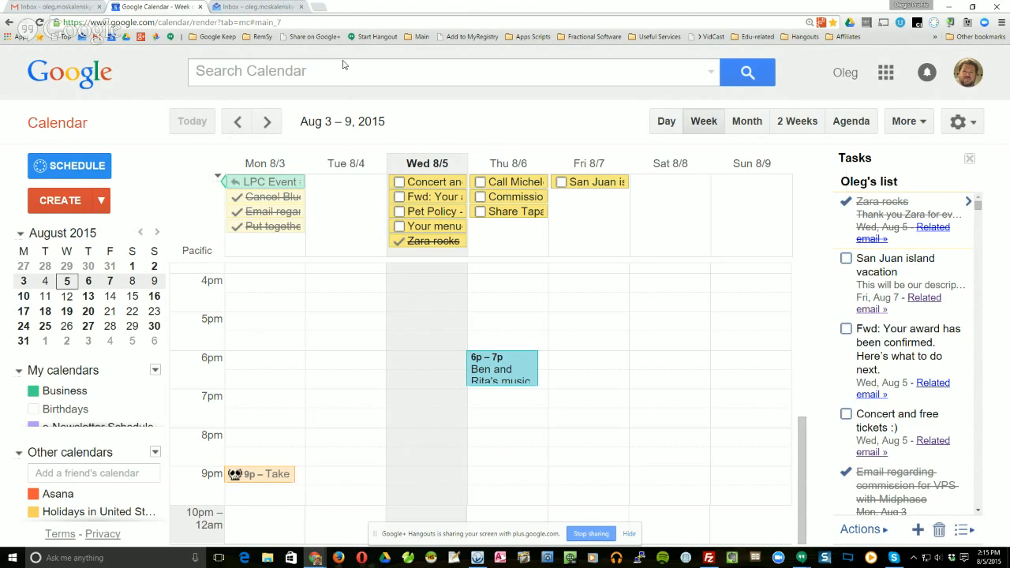
type("zara rocks")
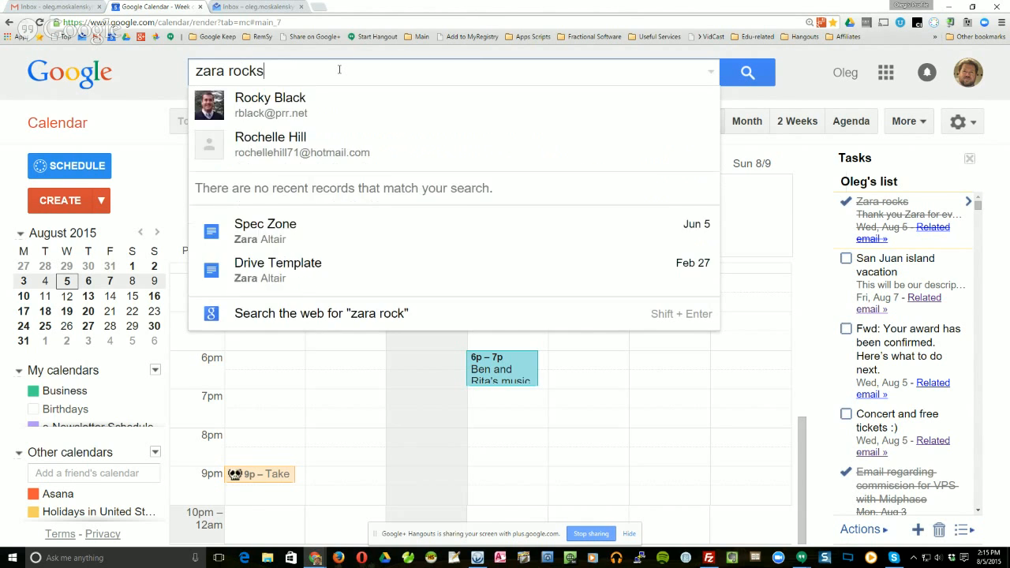
key("Return")
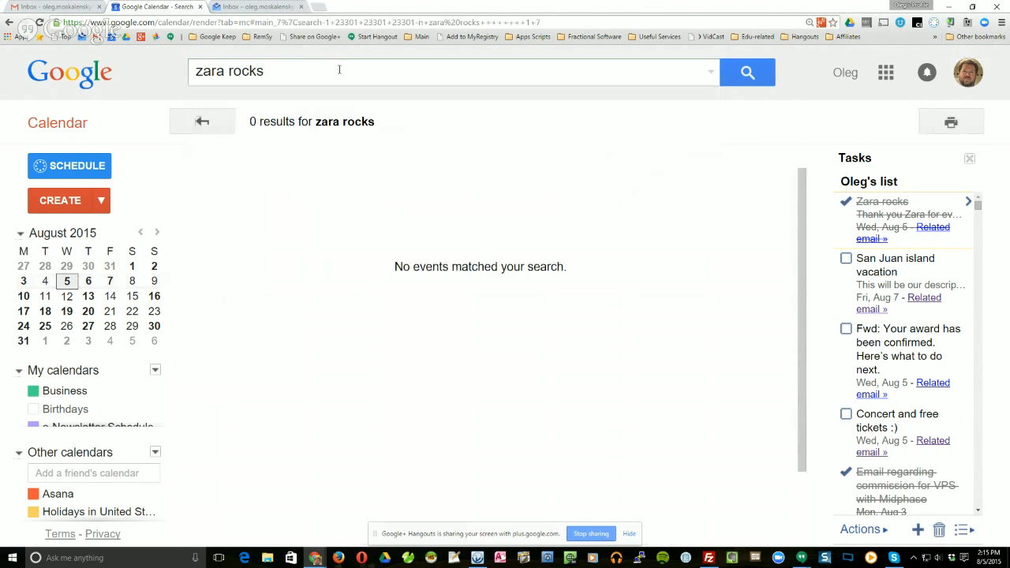
left_click(201, 125)
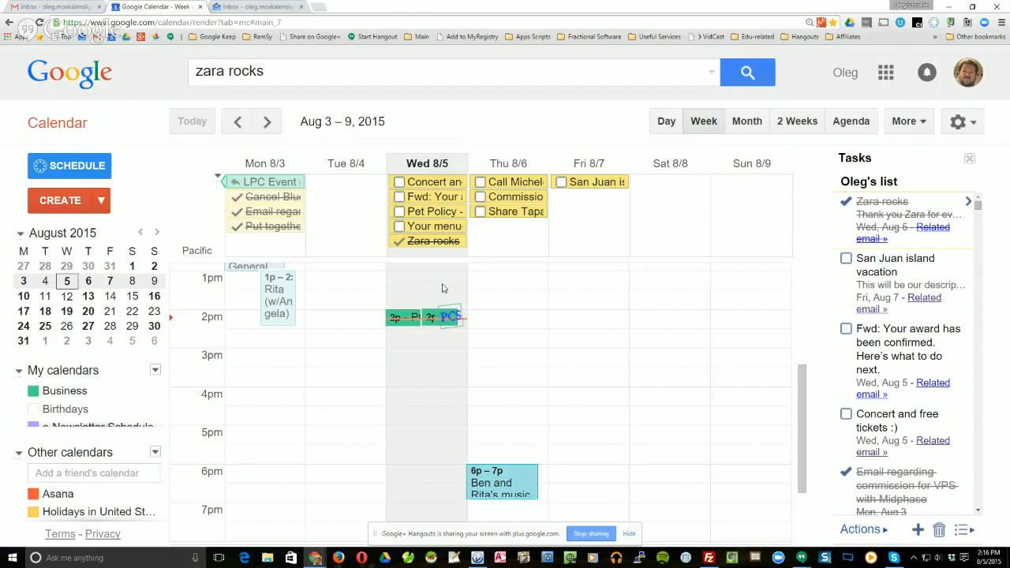
Check the note and related email of the completed task on Wed 8/5 once more, and switch back to Gmail
left_click(436, 240)
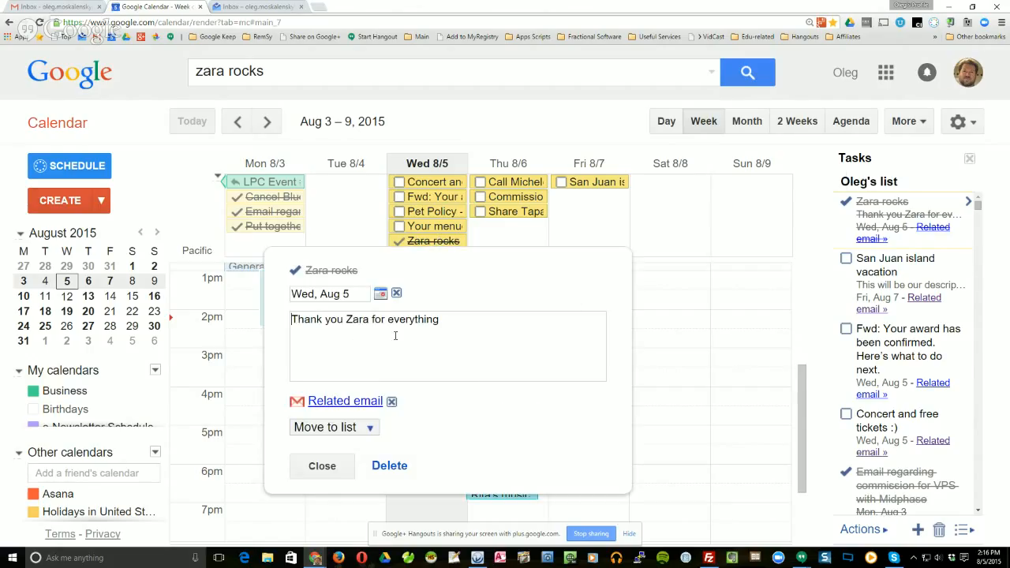
left_click(317, 472)
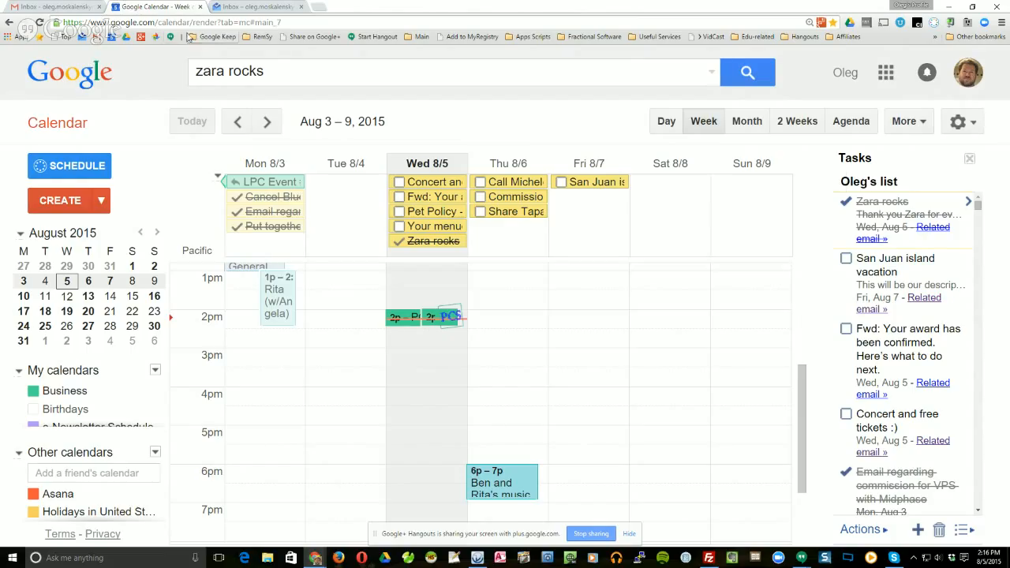
left_click(49, 6)
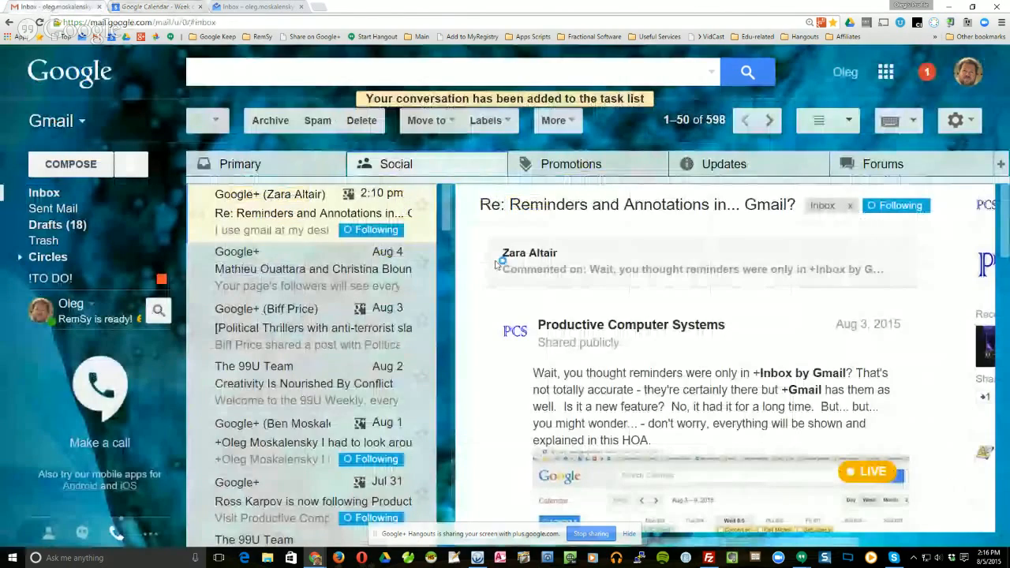